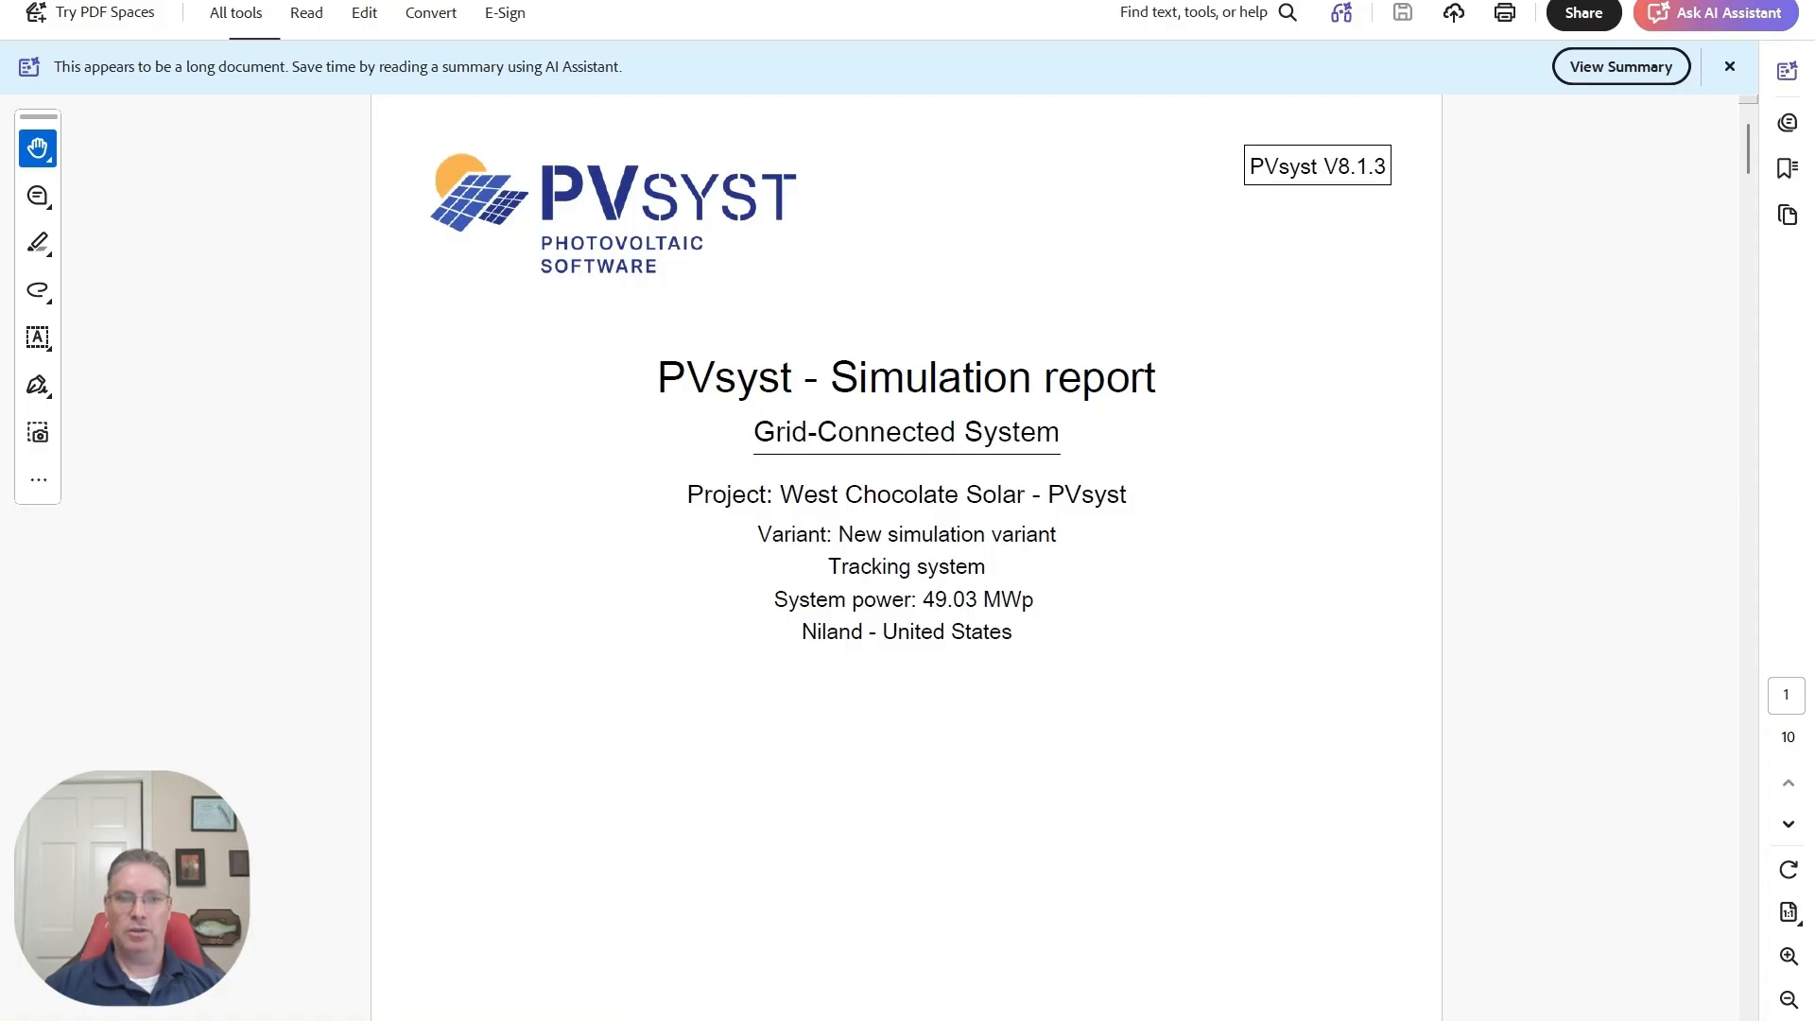
Switch to PlantPredict and import West Chocolate Solar - PVsyst_Project.zip into the project library as a PVsyst ZIP
{"action": "key", "text": "alt+Tab"}
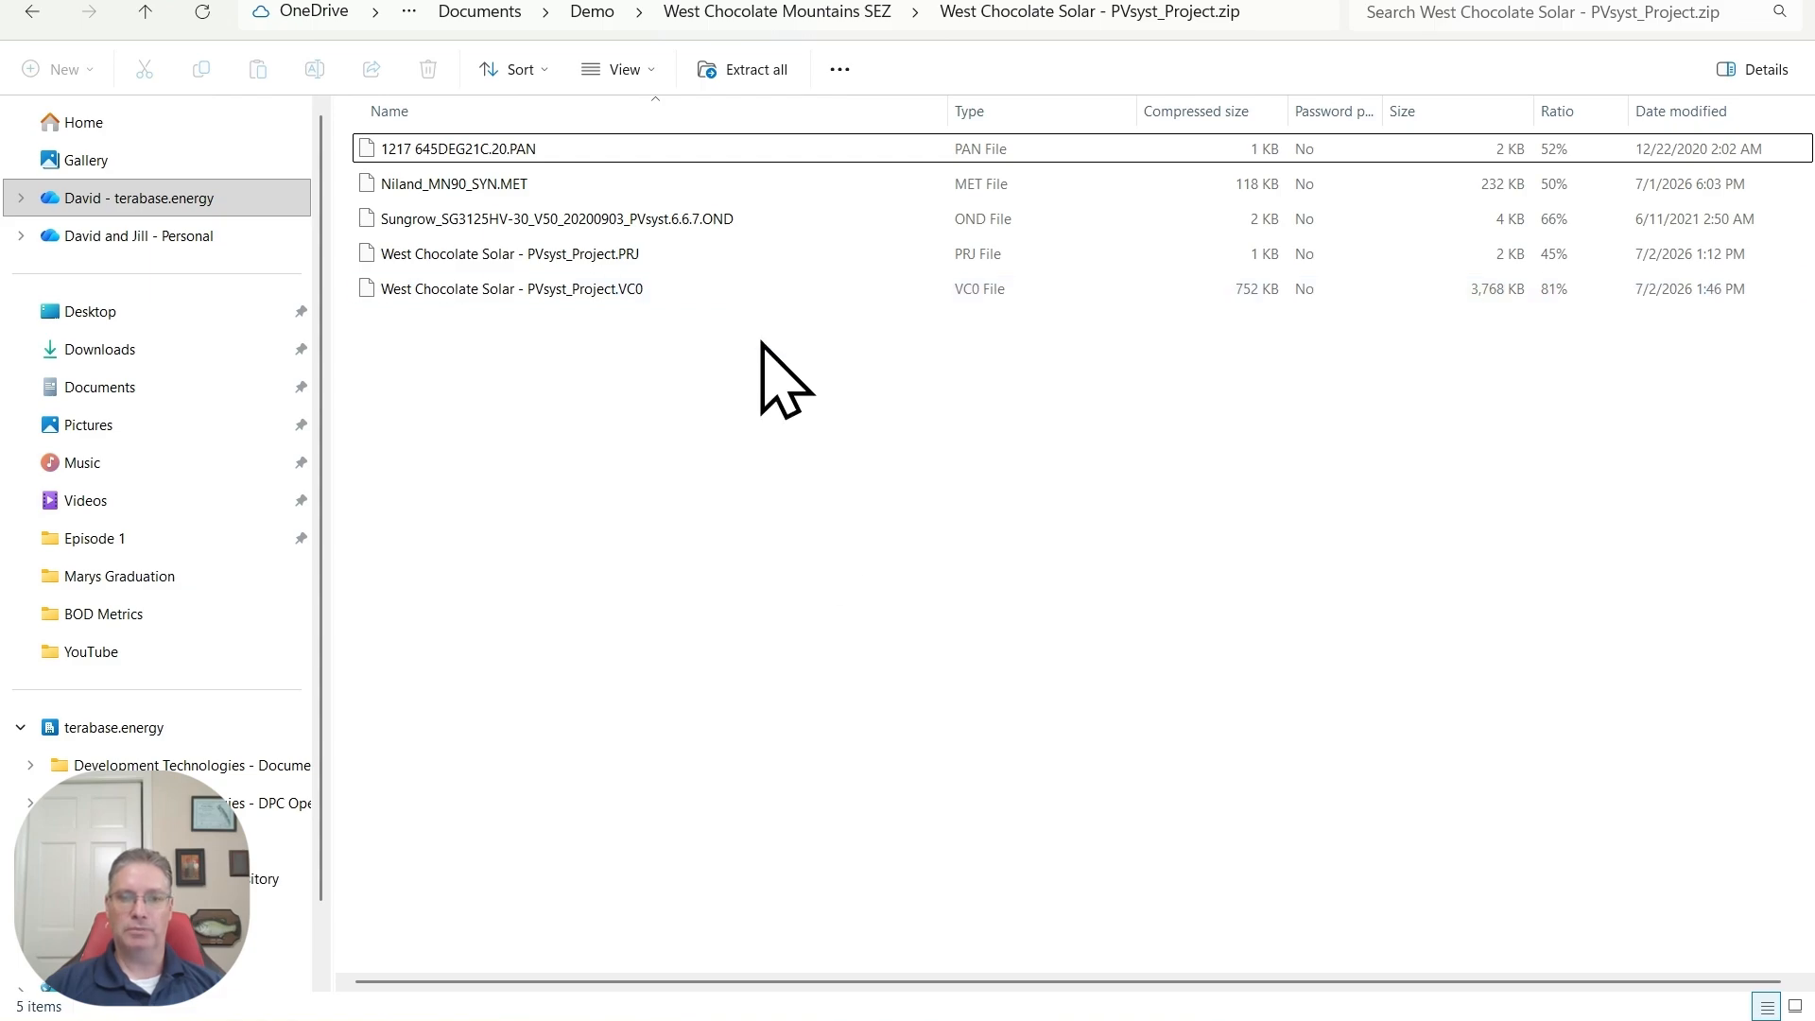
{"action": "left_click", "coordinate": [794, 1020]}
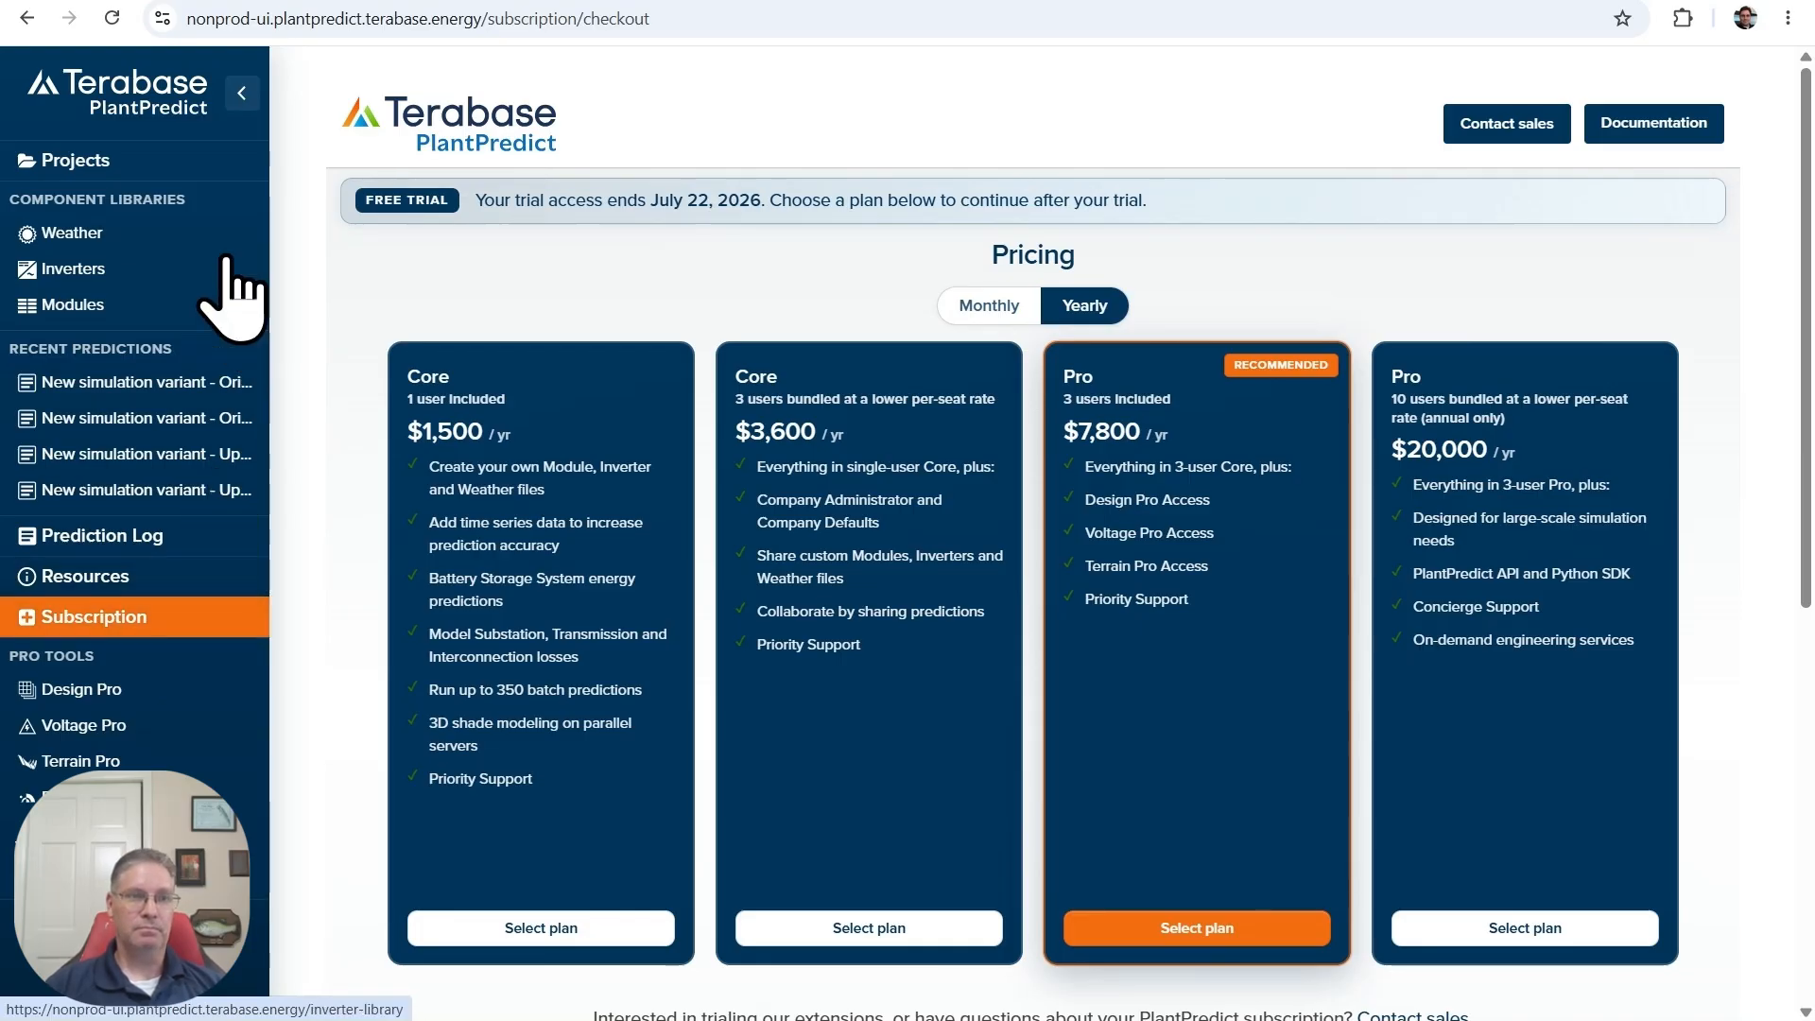
{"action": "left_click", "coordinate": [132, 162]}
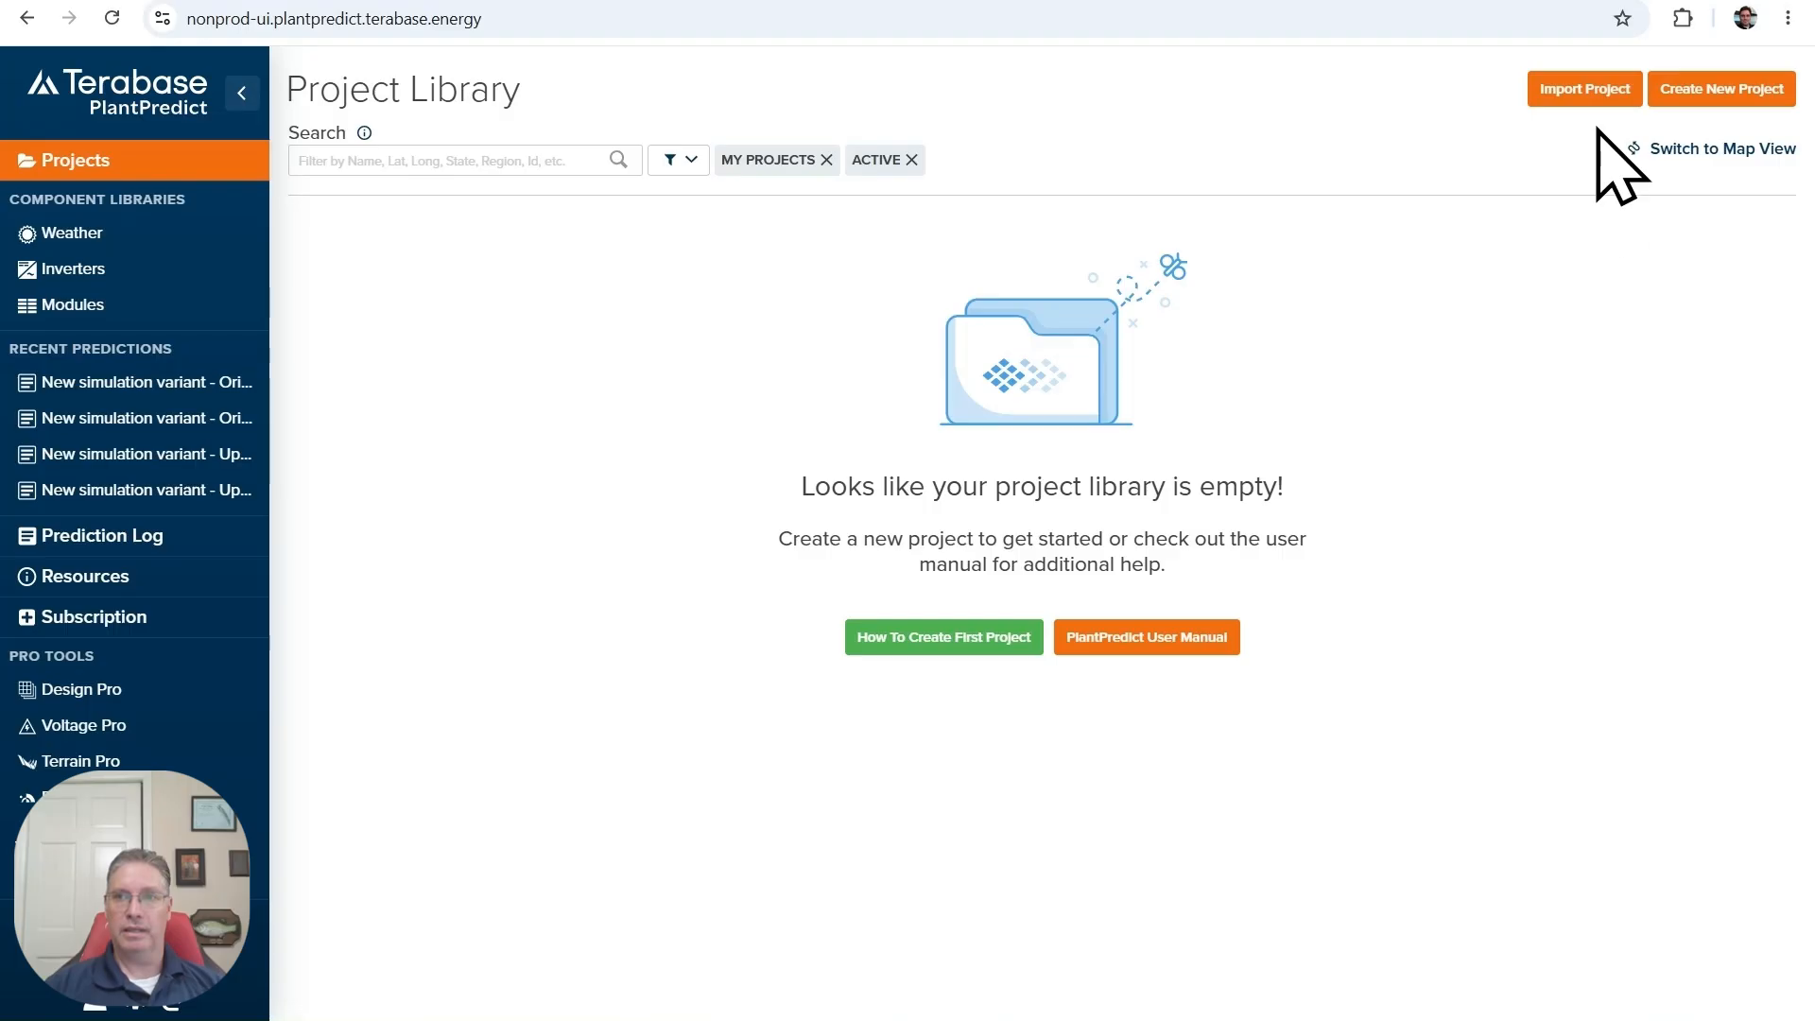
{"action": "left_click", "coordinate": [1600, 95]}
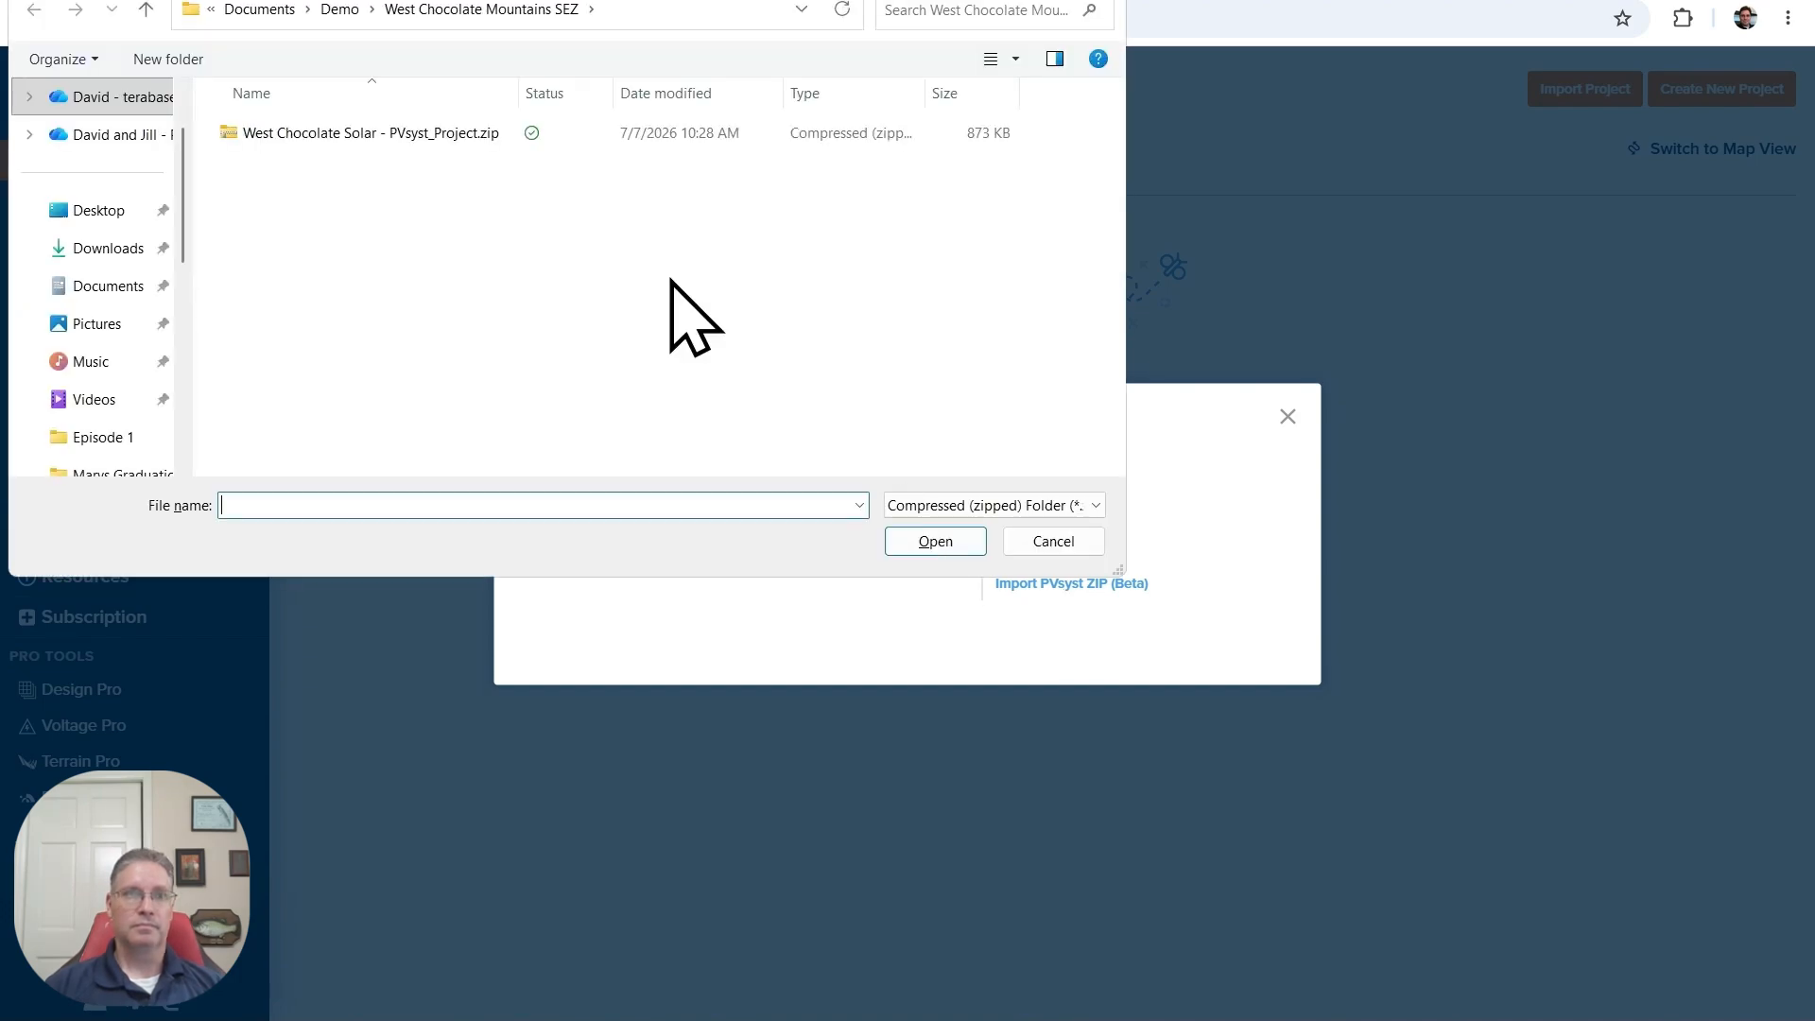
{"action": "left_click", "coordinate": [331, 134]}
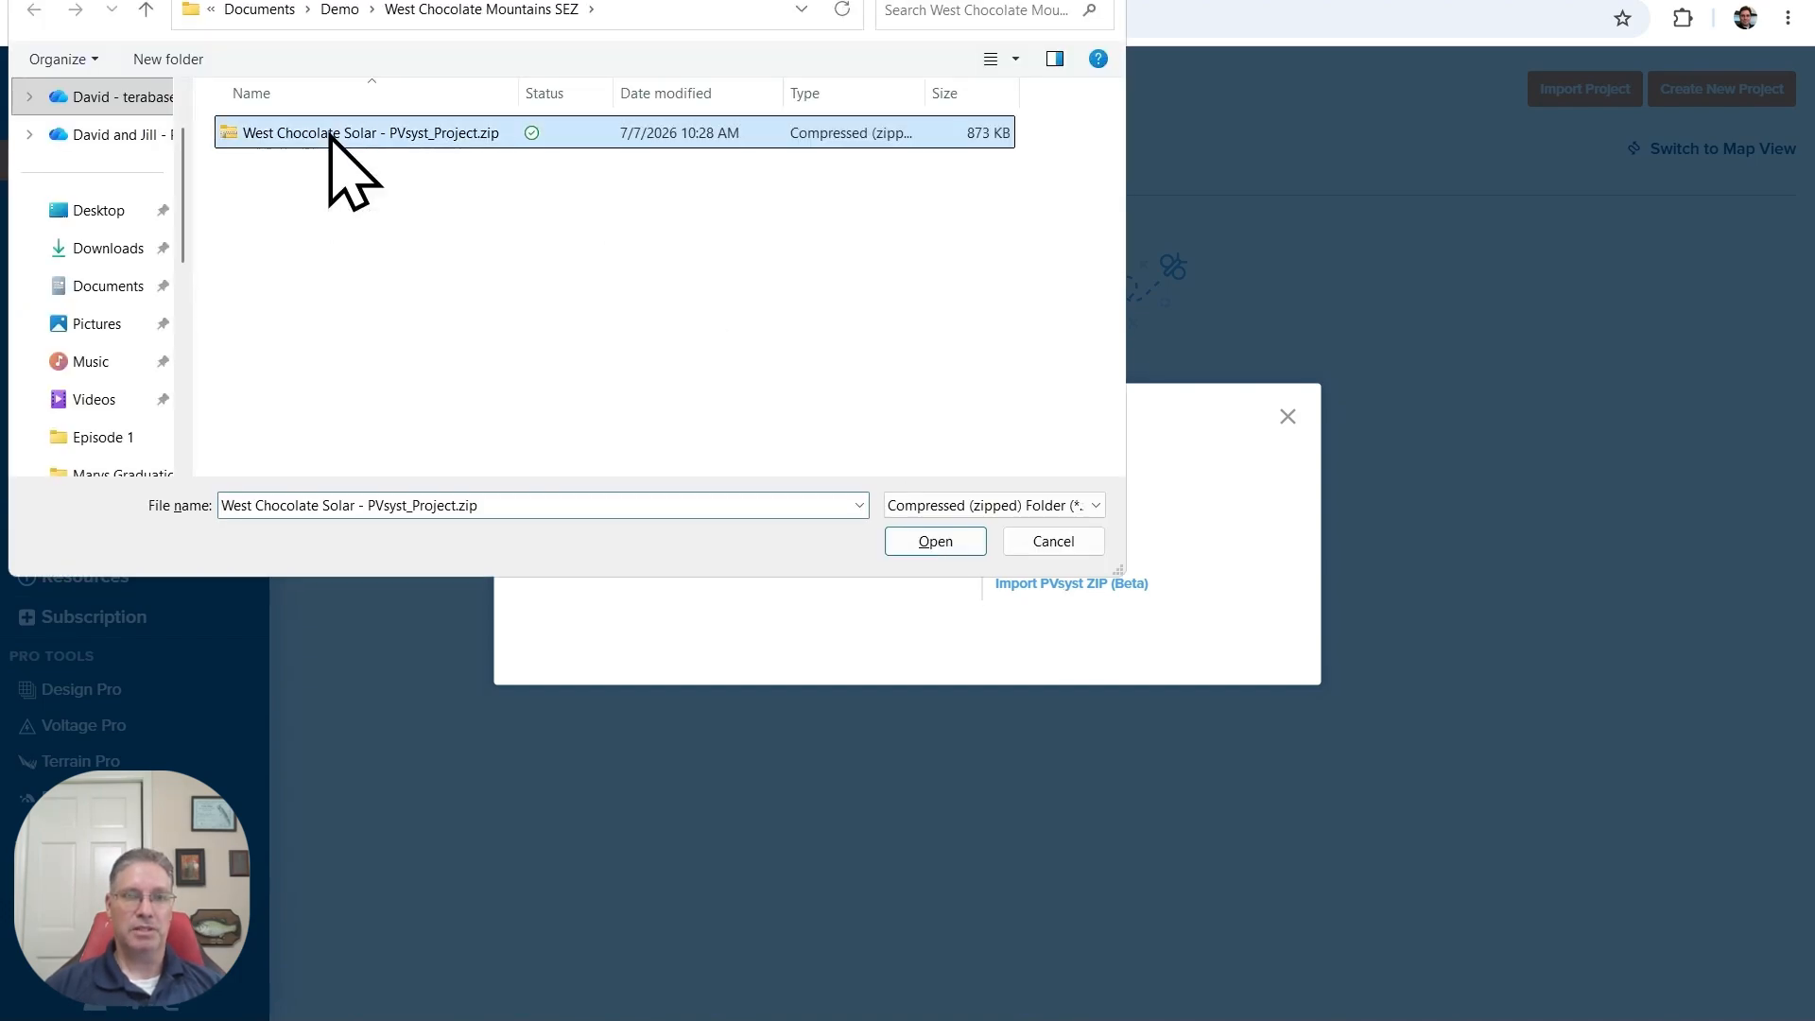
{"action": "left_click", "coordinate": [934, 545]}
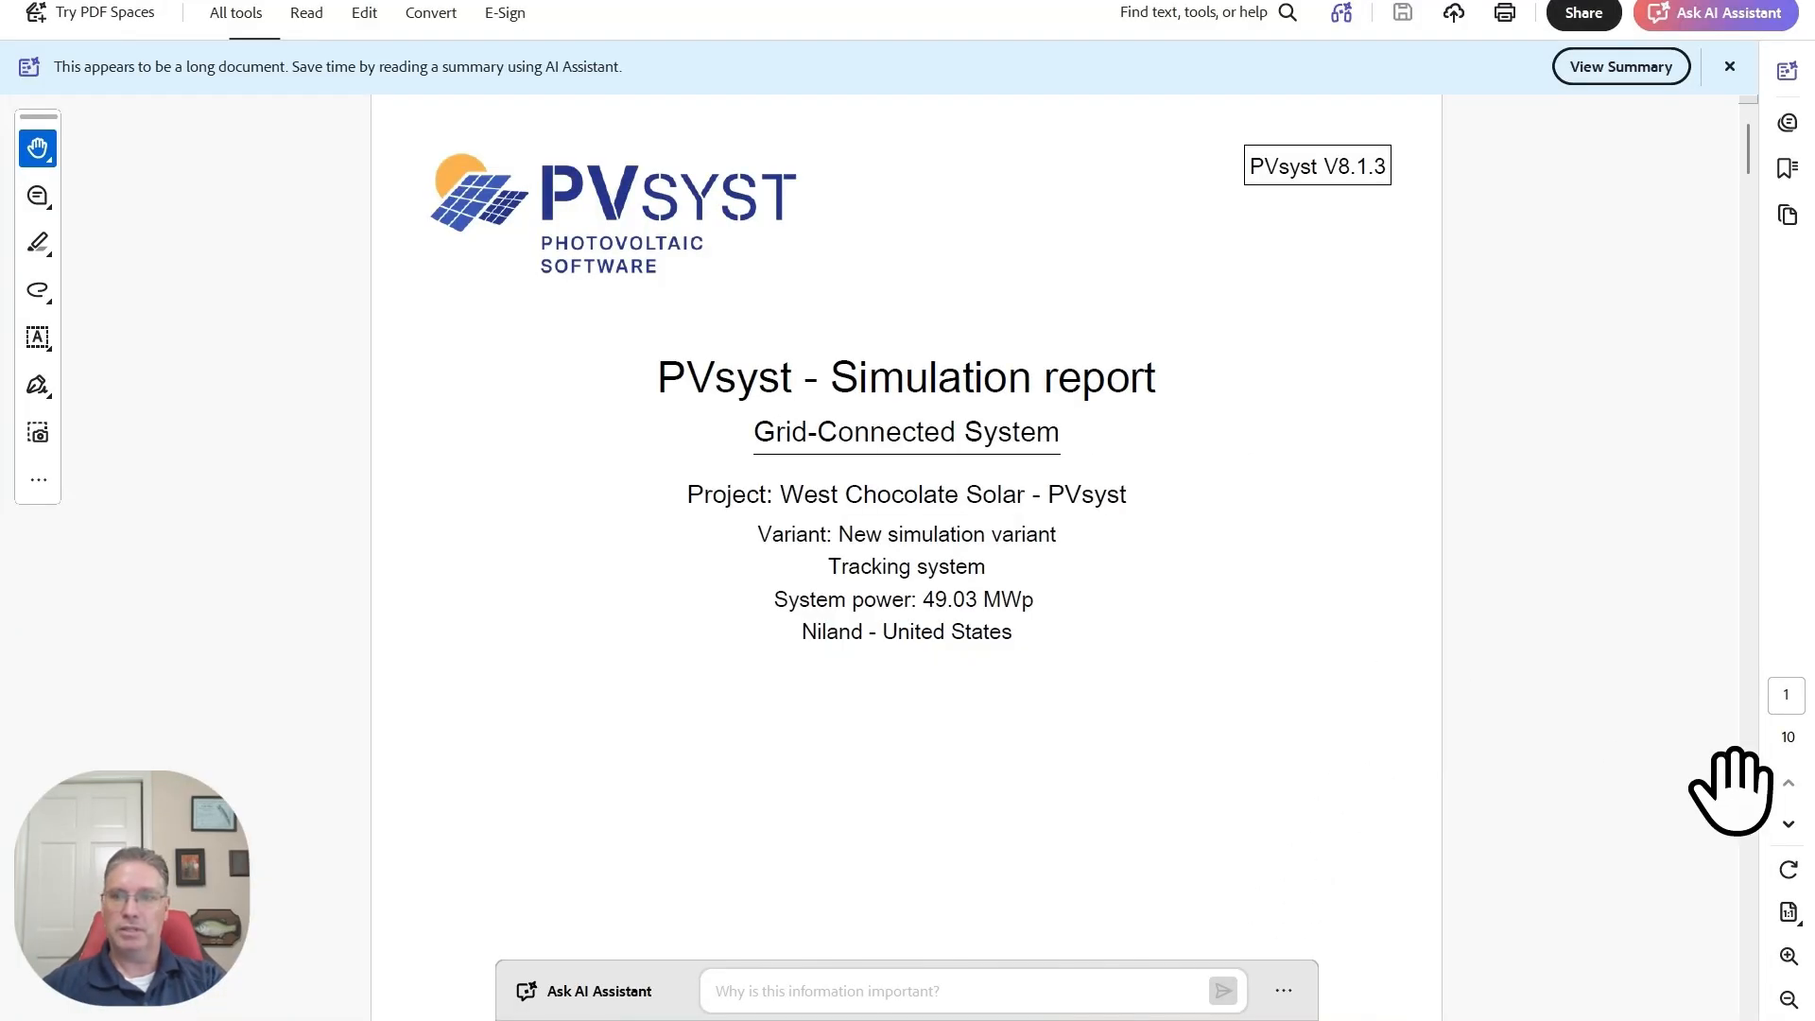
Compare the import review's site, weather, inverter and module details for New simulation variant with the PVsyst simulation report
{"action": "left_click", "coordinate": [1749, 832]}
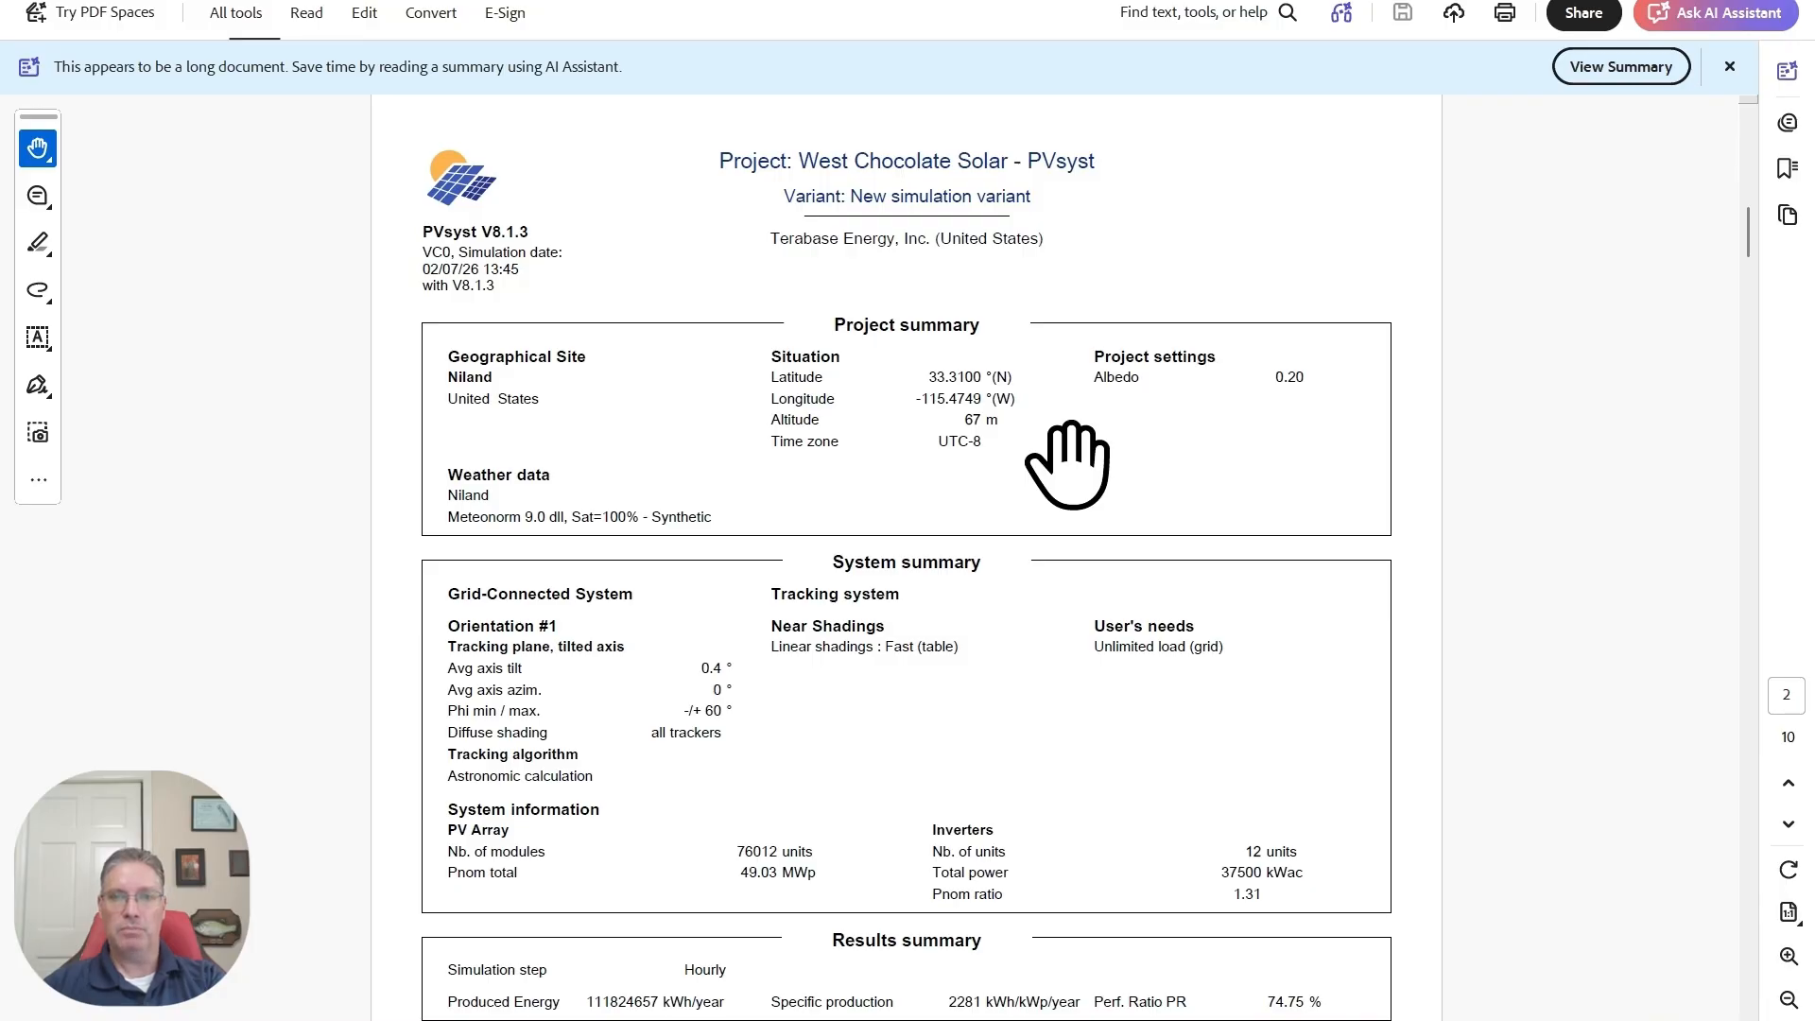
{"action": "key", "text": "alt+Tab"}
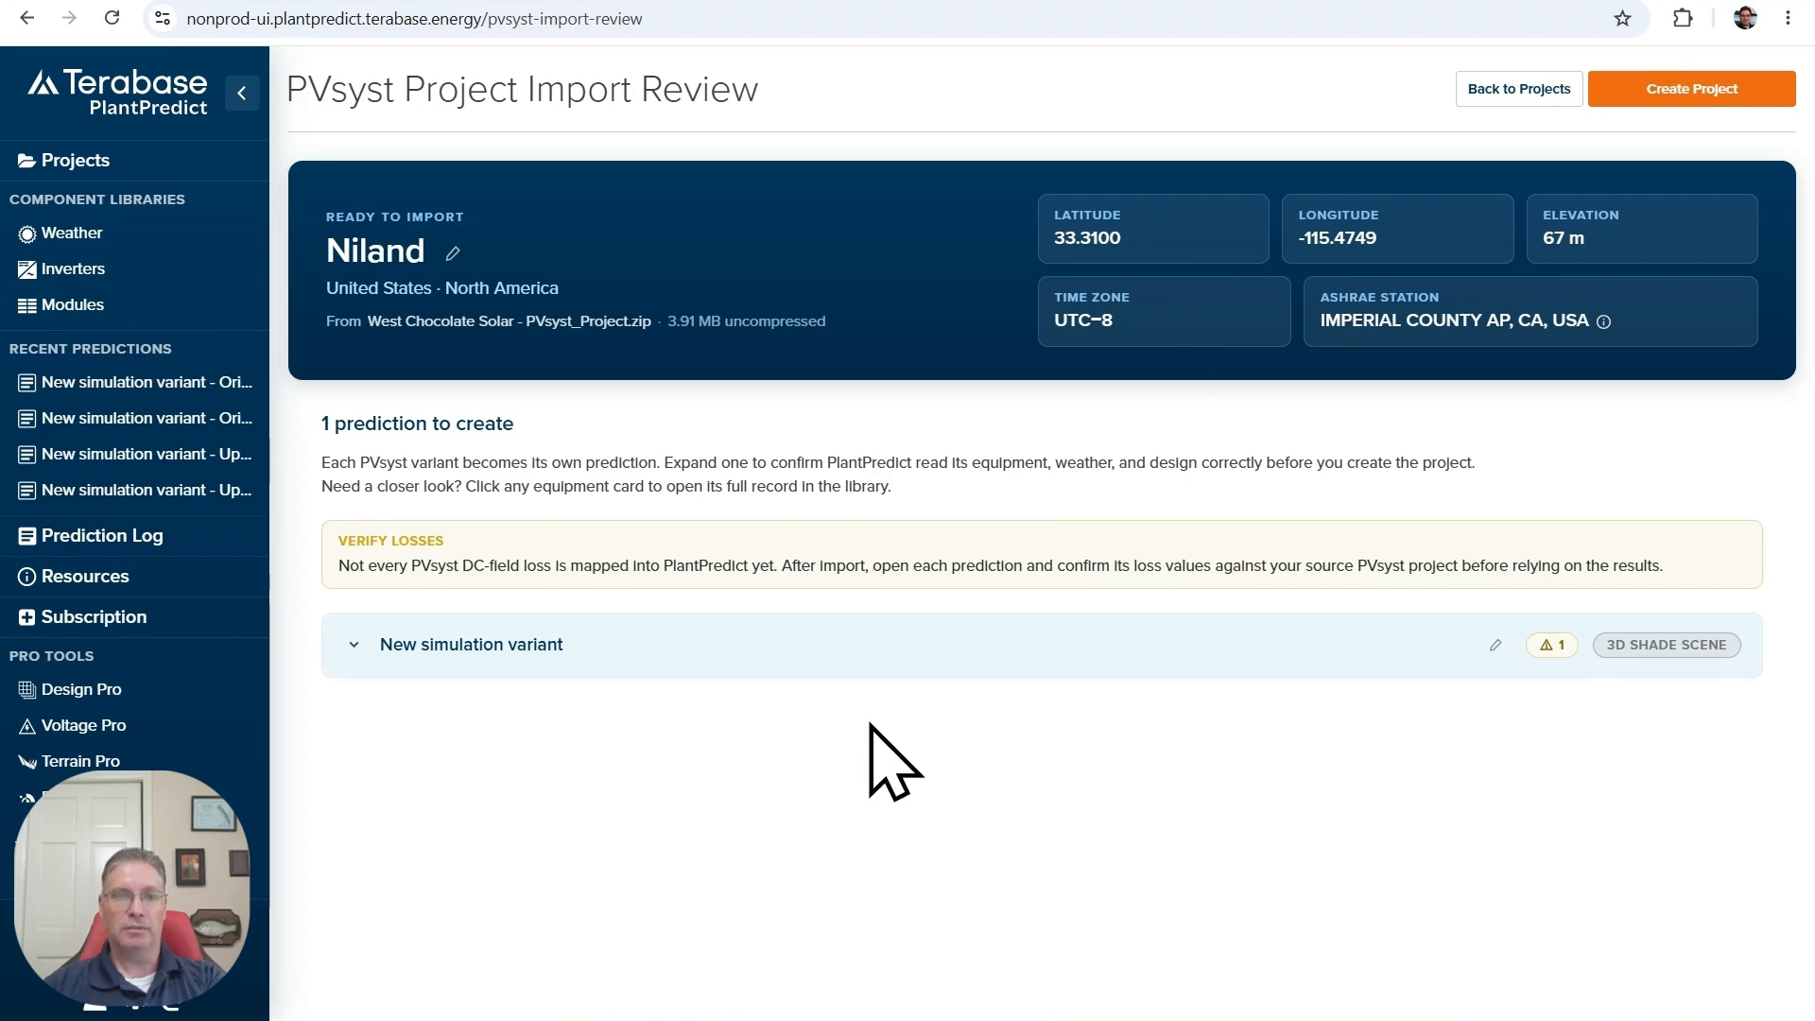
{"action": "left_click", "coordinate": [348, 650]}
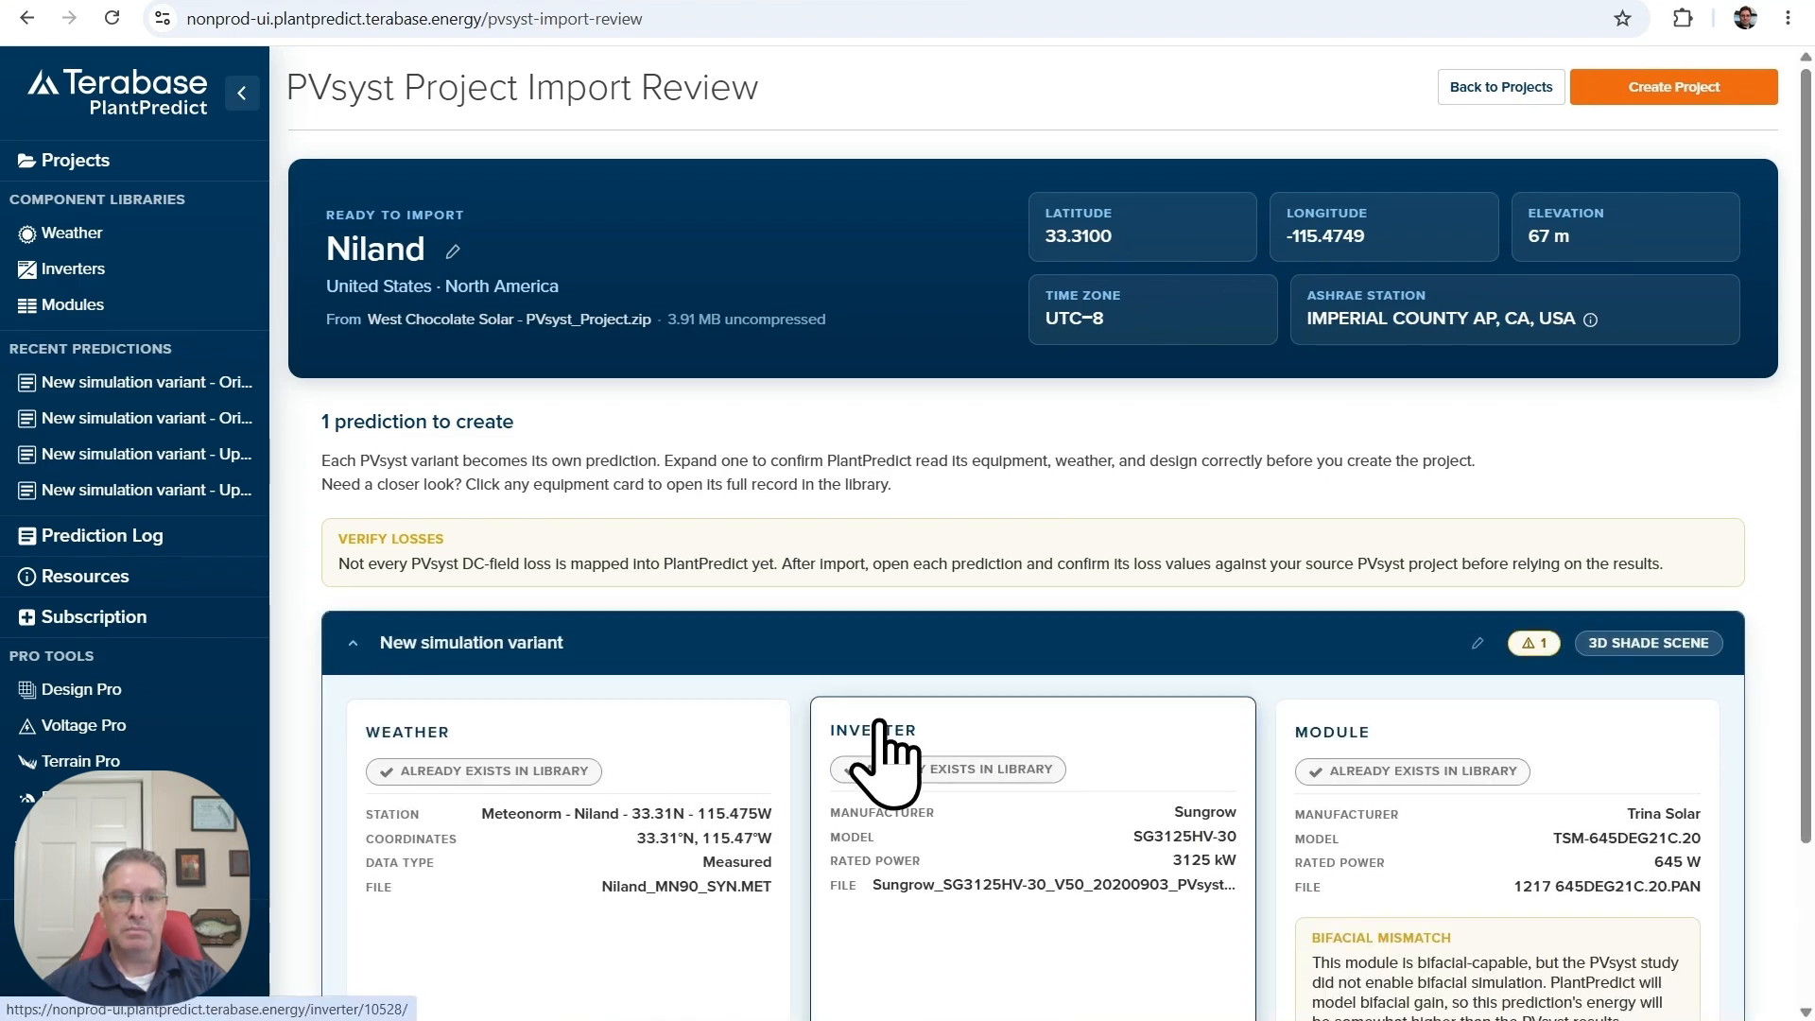
{"action": "scroll", "coordinate": [850, 747], "scroll_direction": "down", "scroll_amount": 2}
{"action": "key", "text": "alt+Tab"}
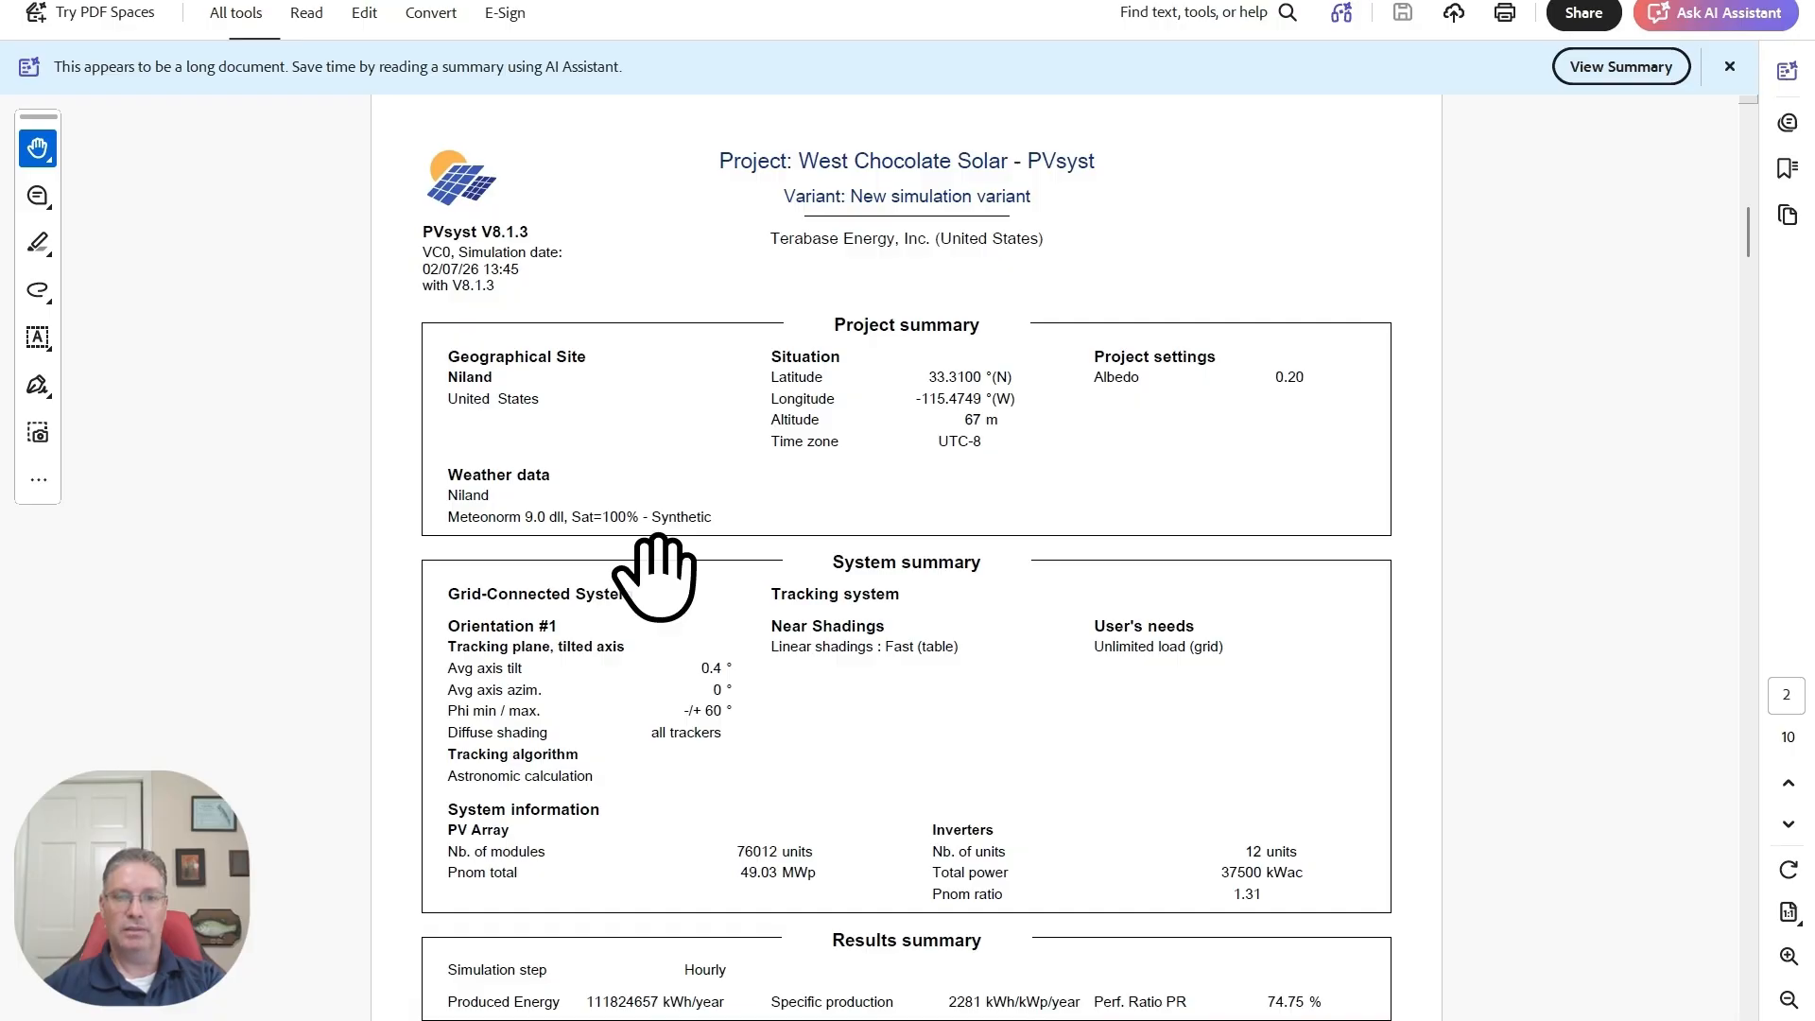
{"action": "scroll", "coordinate": [1756, 804], "scroll_direction": "down", "scroll_amount": 5}
{"action": "scroll", "coordinate": [1756, 801], "scroll_direction": "down", "scroll_amount": 3}
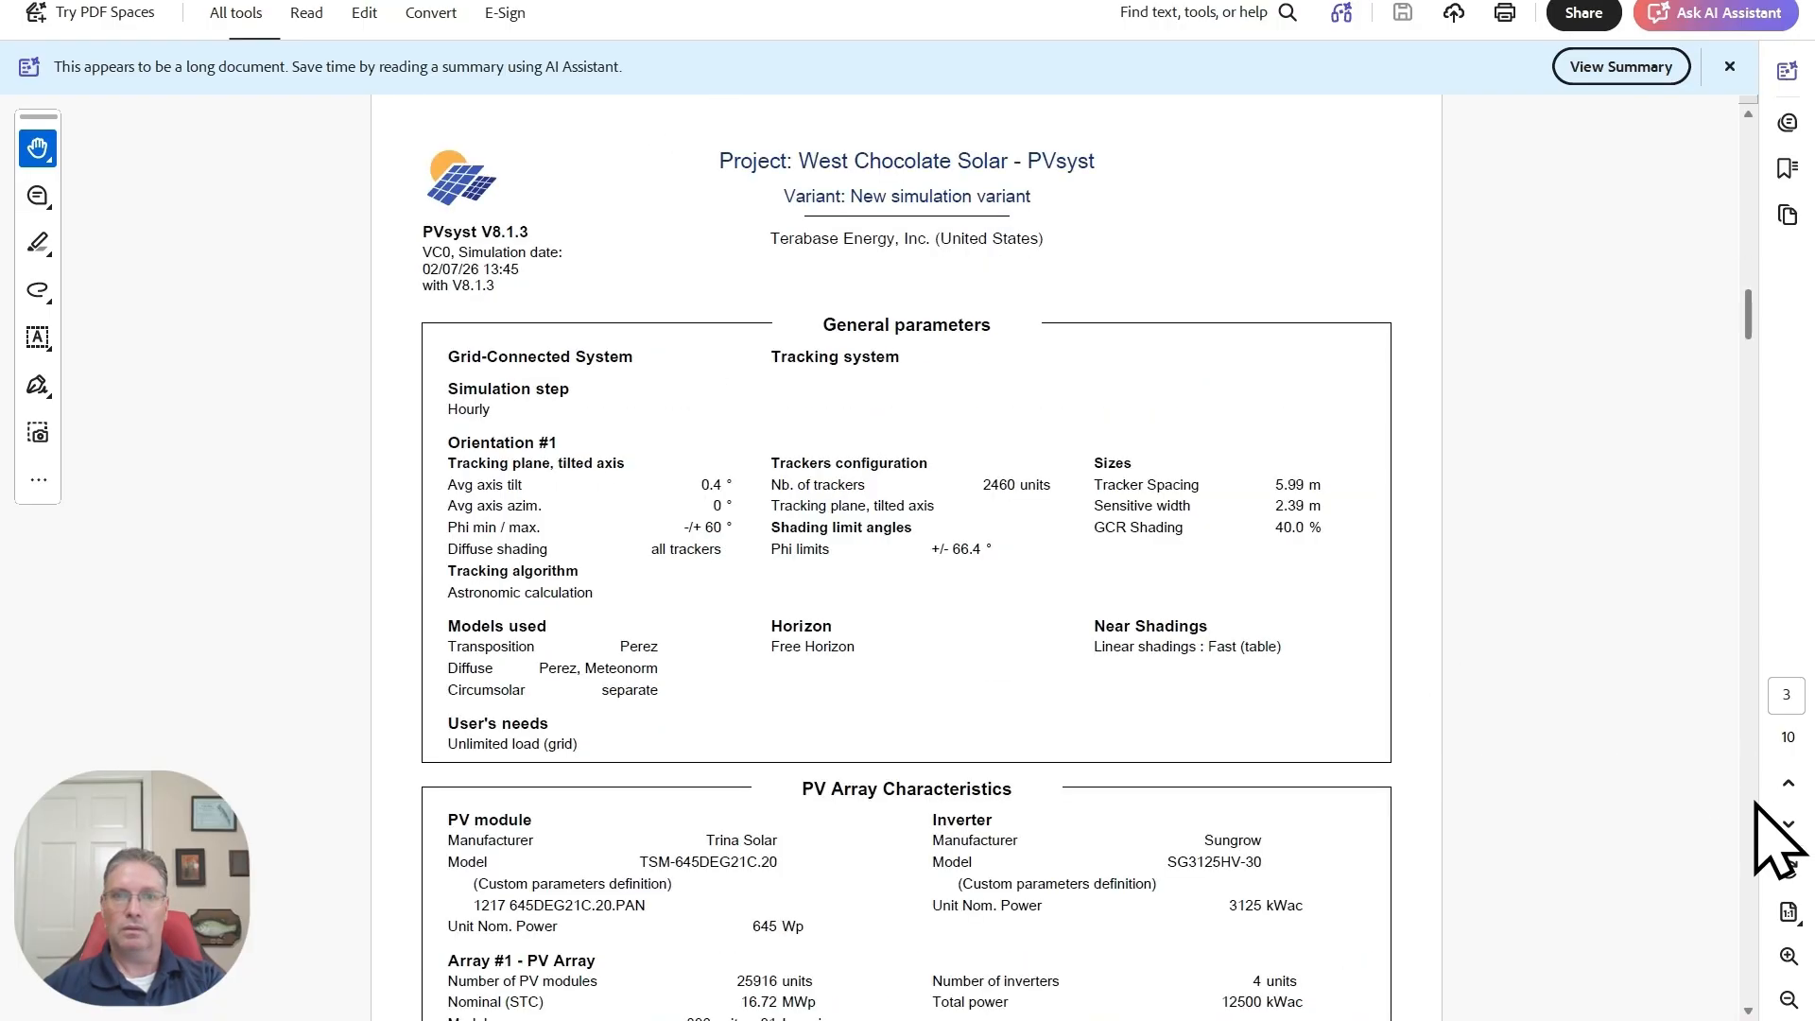
{"action": "scroll", "coordinate": [1418, 813], "scroll_direction": "down", "scroll_amount": 1}
{"action": "scroll", "coordinate": [1347, 813], "scroll_direction": "down", "scroll_amount": 3}
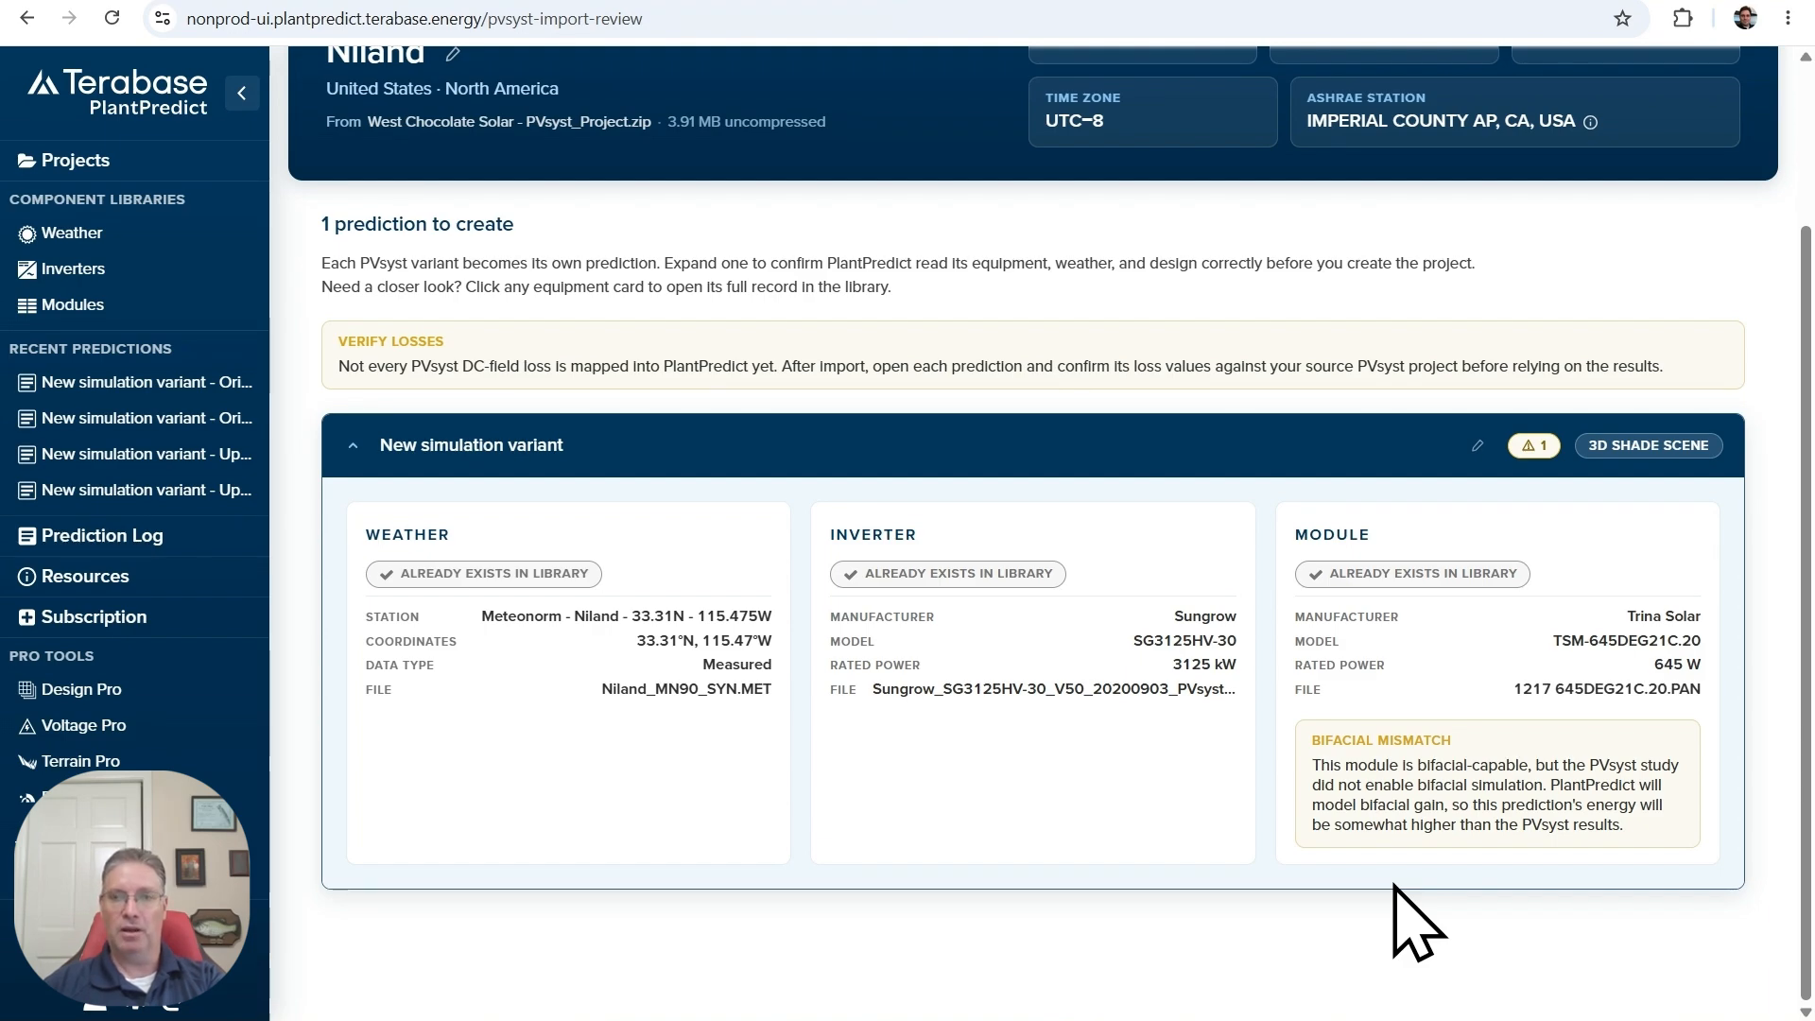
Create the Niland project from the reviewed PVsyst import
{"action": "scroll", "coordinate": [1413, 917], "scroll_direction": "up", "scroll_amount": 2}
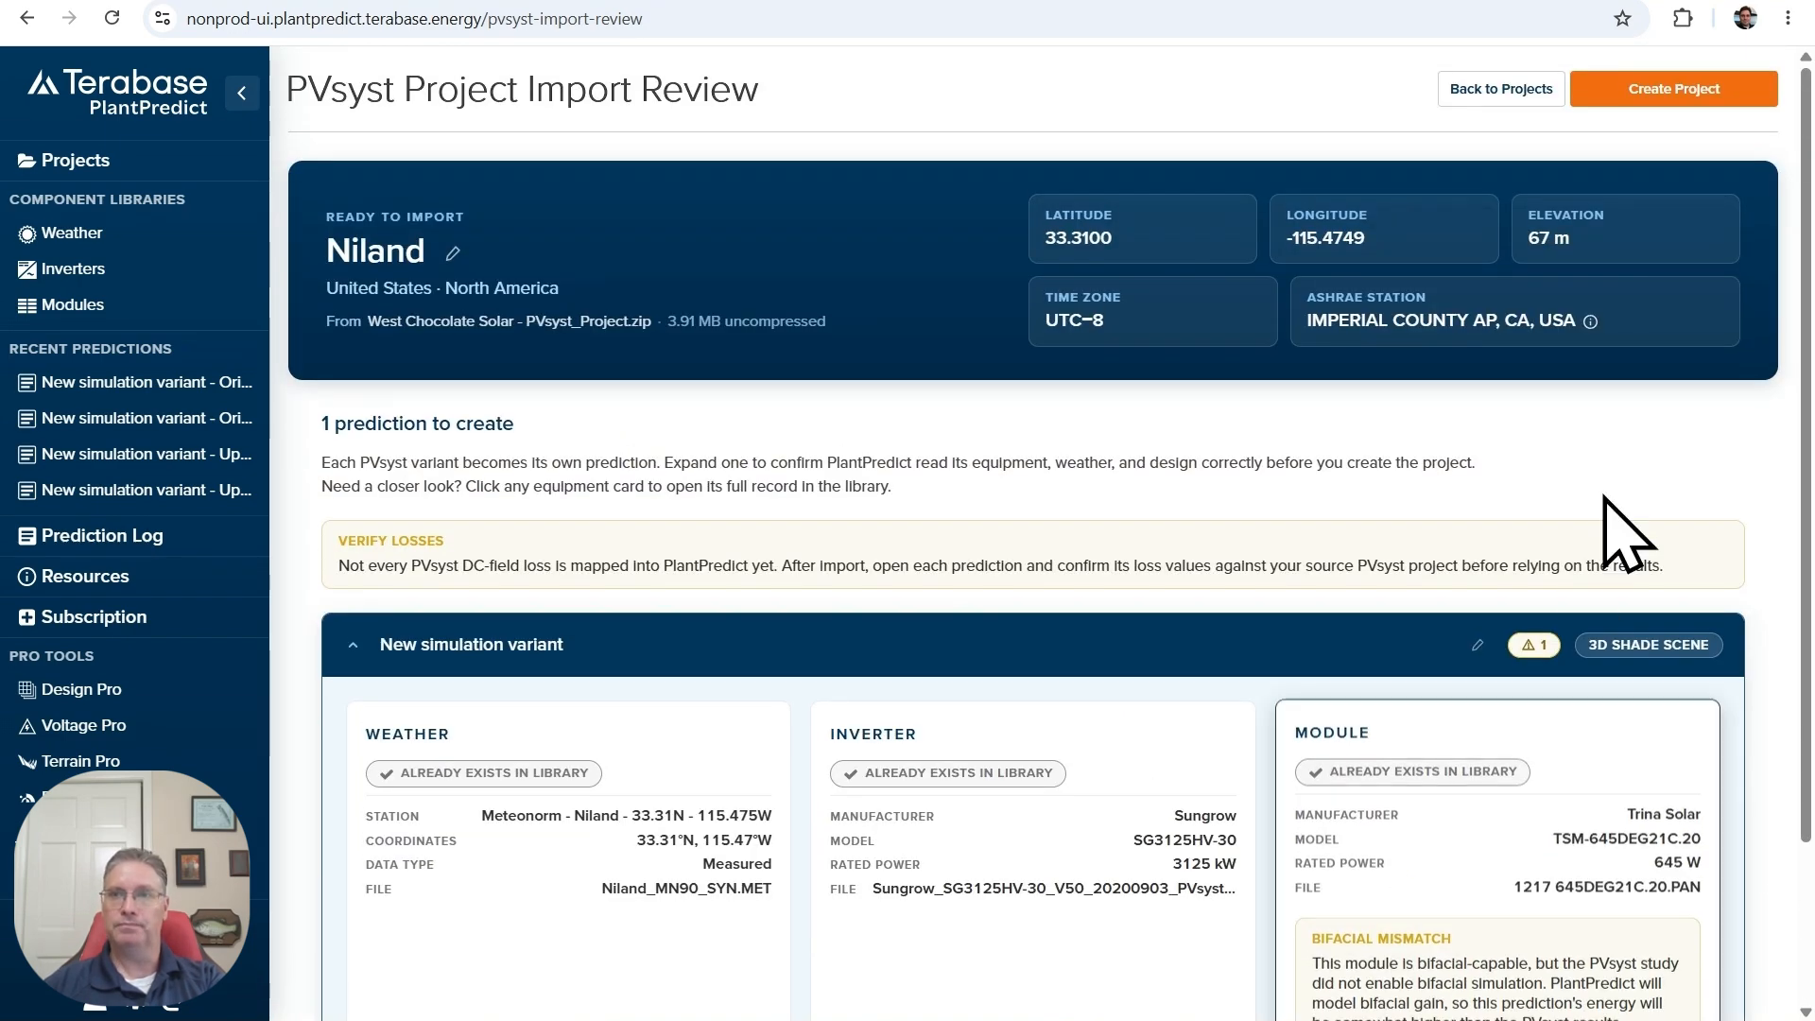
{"action": "left_click", "coordinate": [1704, 90]}
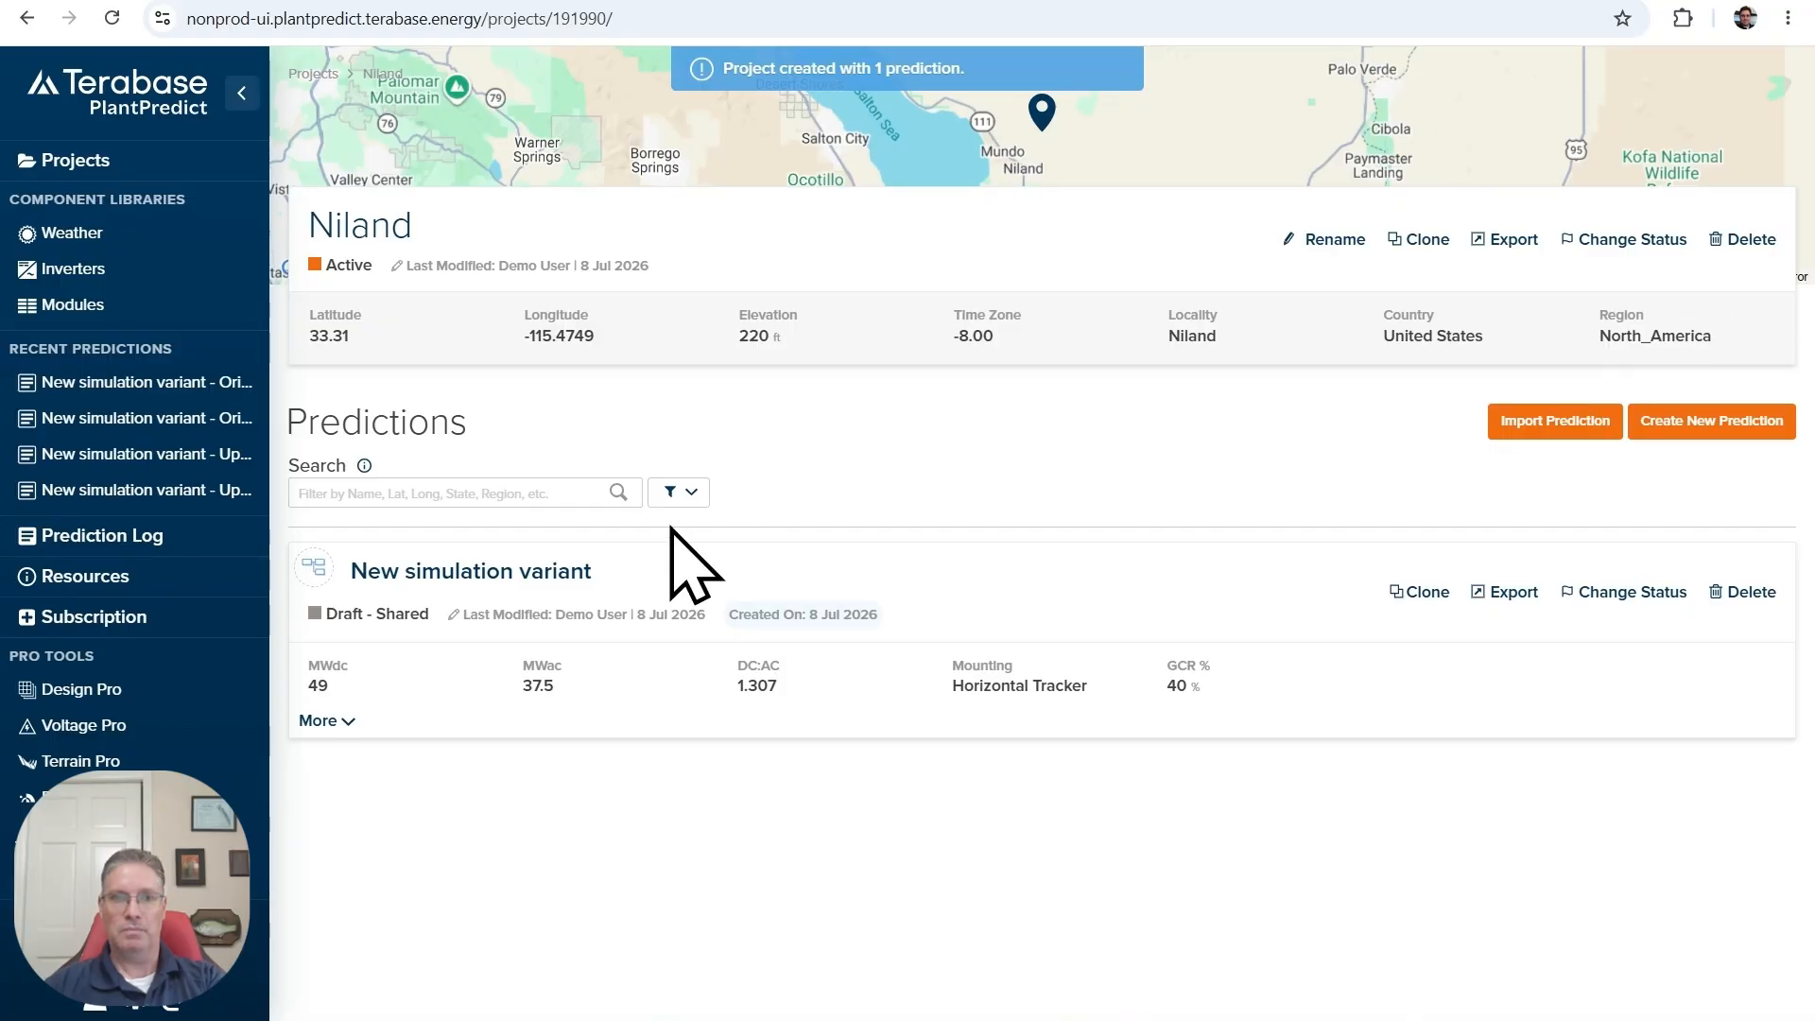
Open the New simulation variant prediction, review its weather data and environmental conditions, and save the section
{"action": "left_click", "coordinate": [498, 576]}
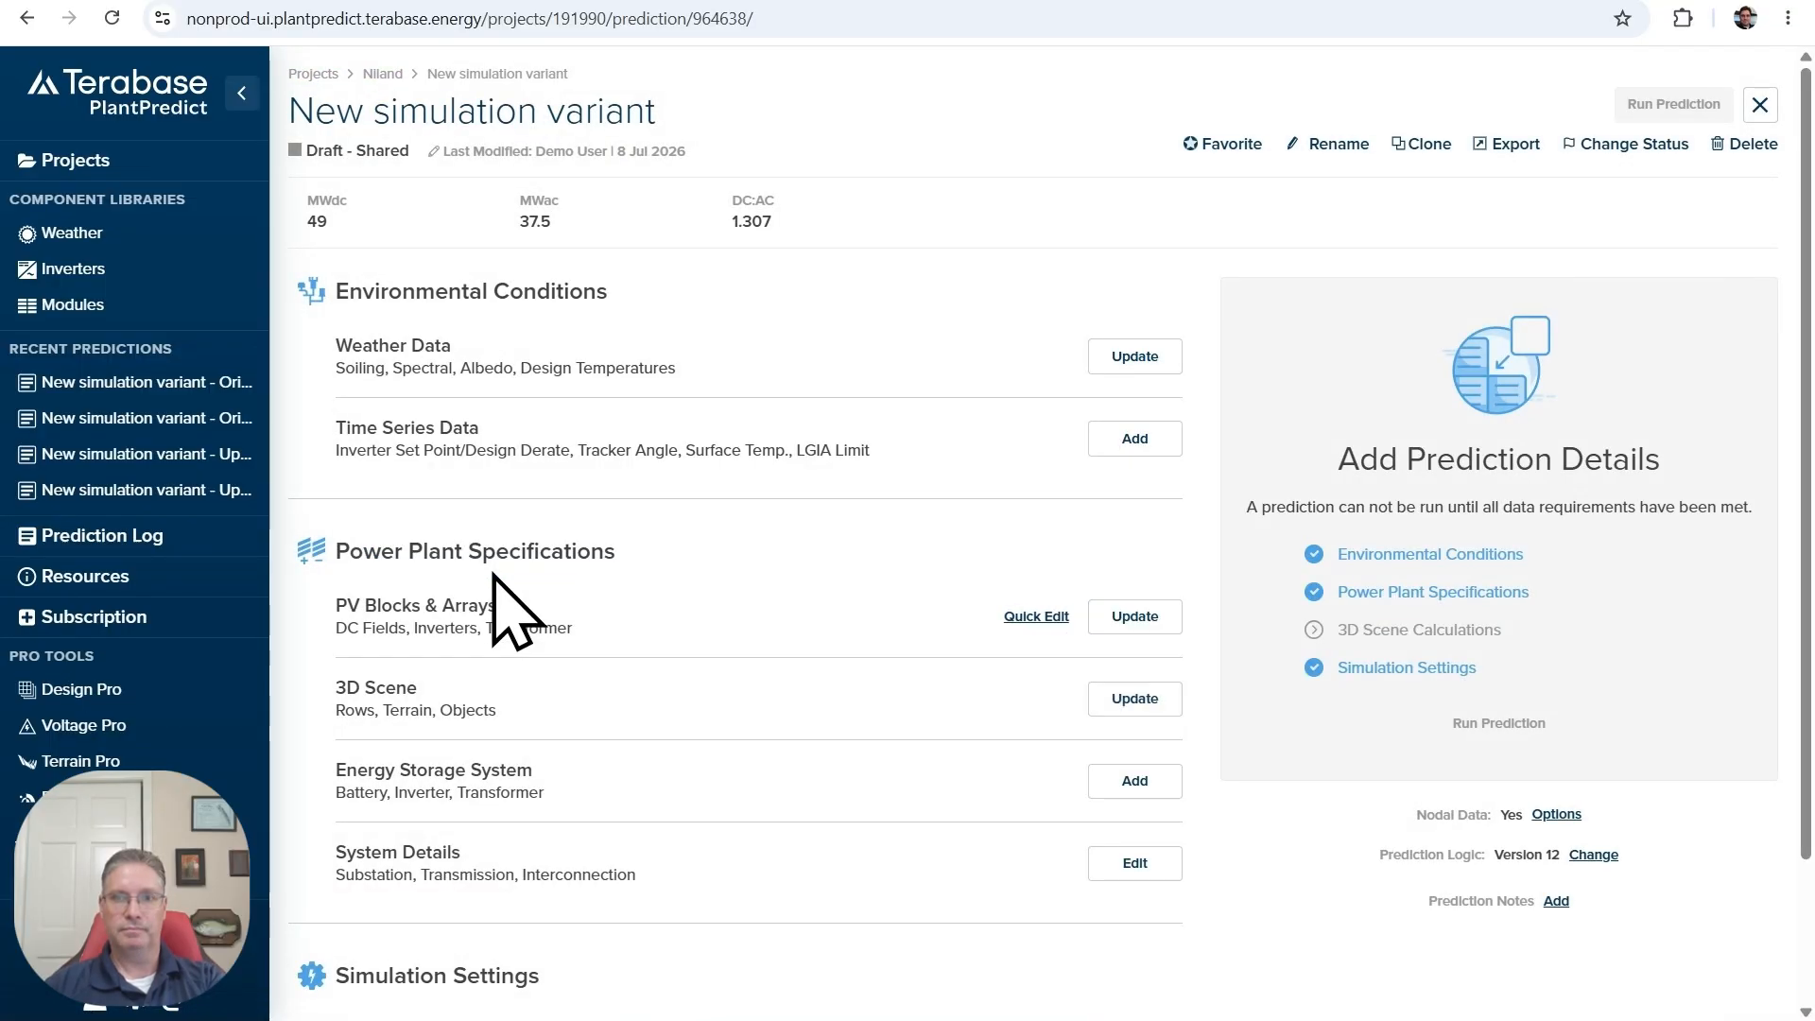
{"action": "left_click", "coordinate": [1136, 360]}
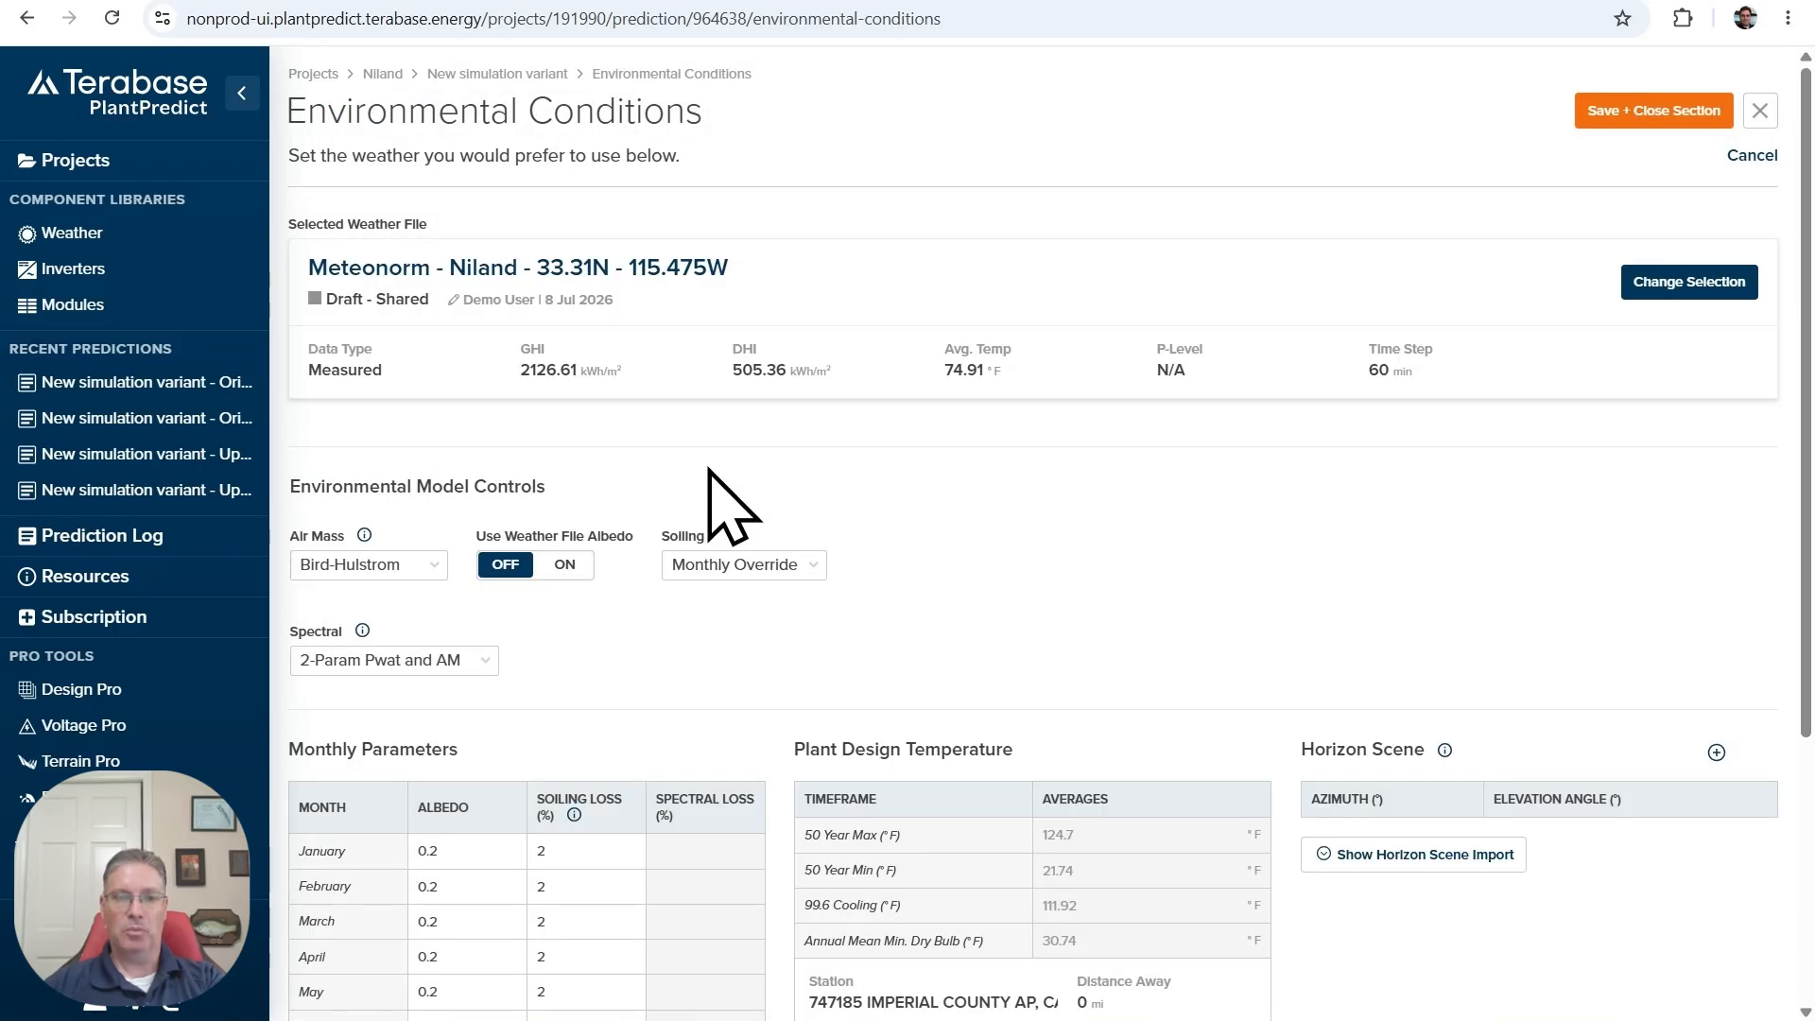
{"action": "left_click", "coordinate": [1660, 111]}
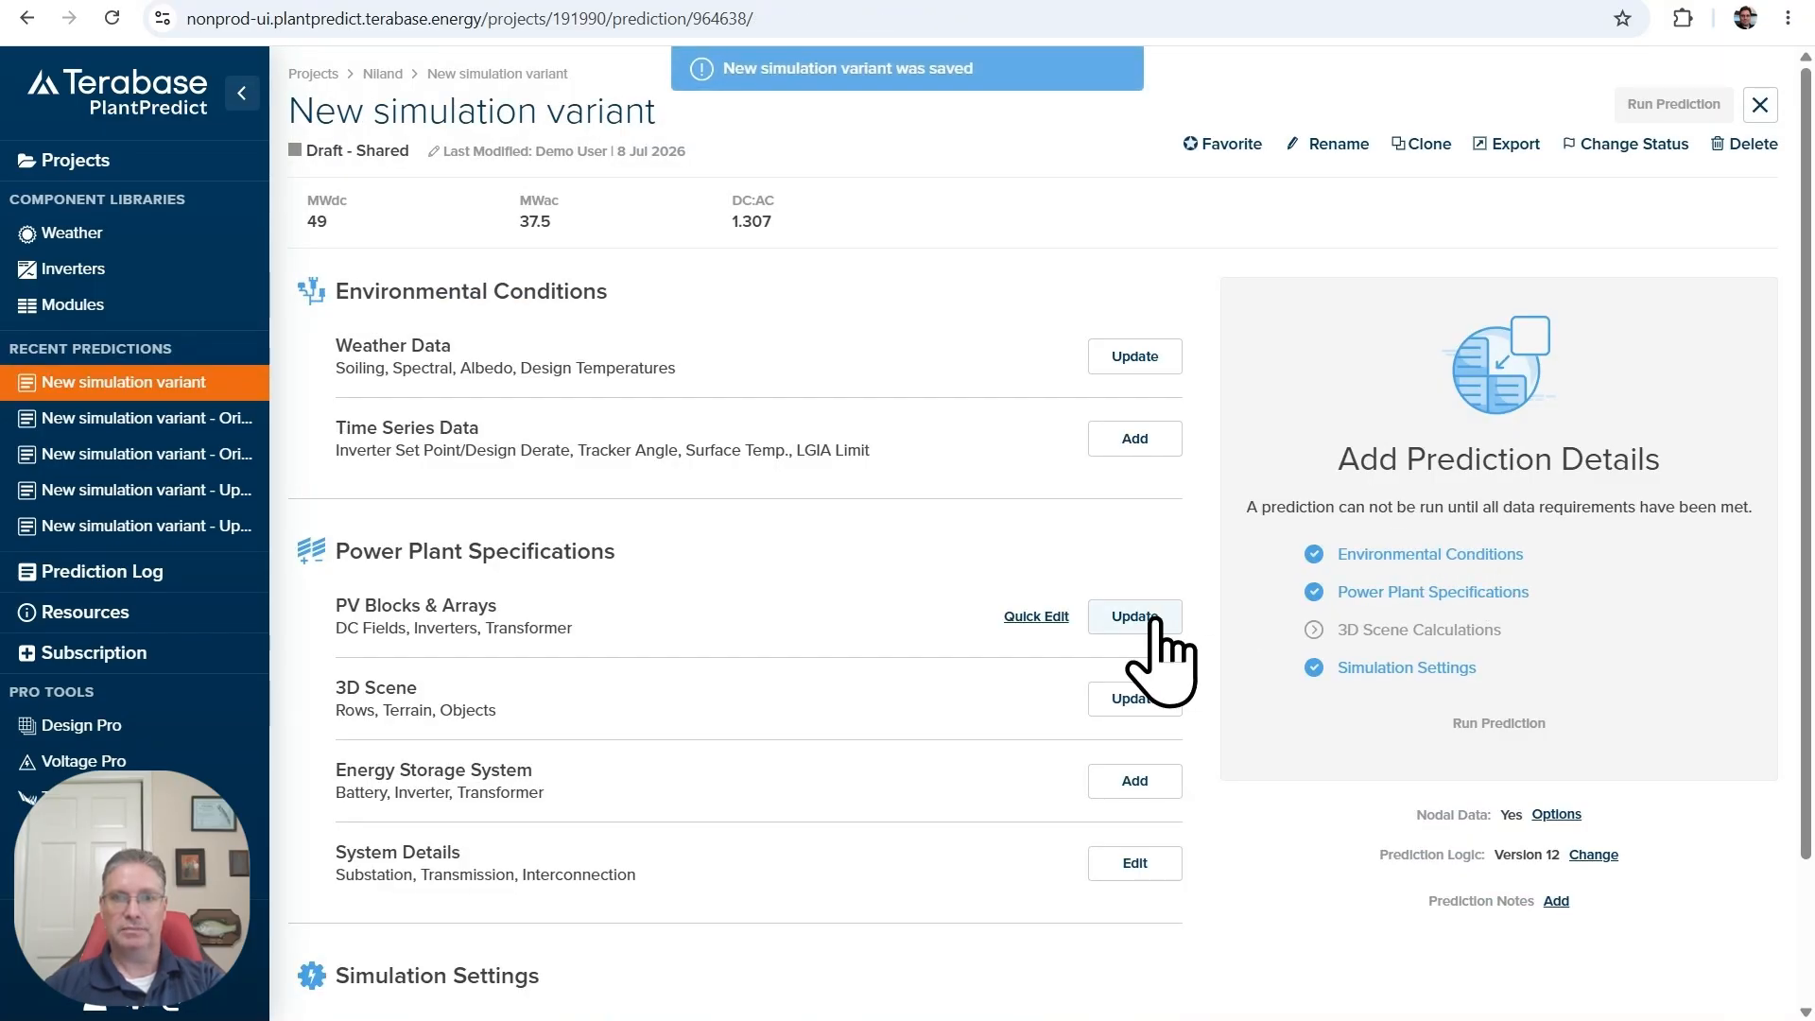
Check the prediction's PV blocks, arrays, inverters and DC fields against the PVsyst report's PV array characteristics, and leave the plant builder
{"action": "left_click", "coordinate": [1155, 619]}
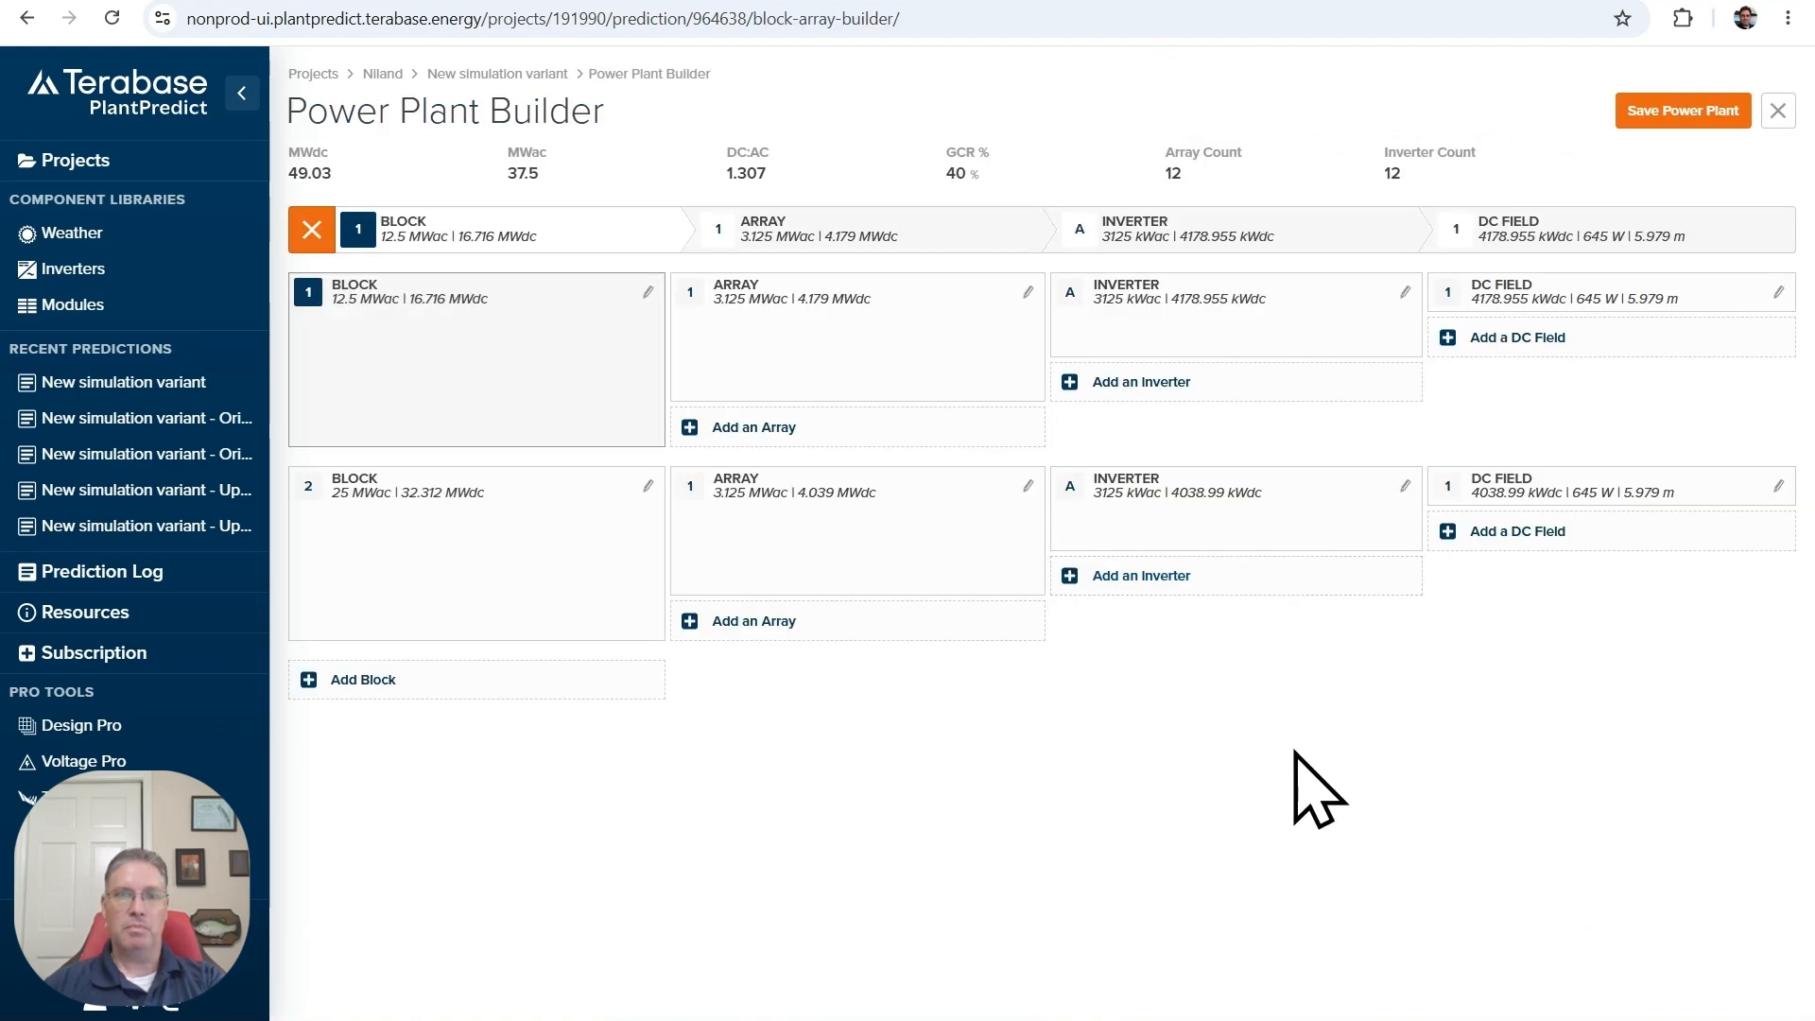
{"action": "key", "text": "alt+Tab"}
{"action": "scroll", "coordinate": [1295, 732], "scroll_direction": "down", "scroll_amount": 3}
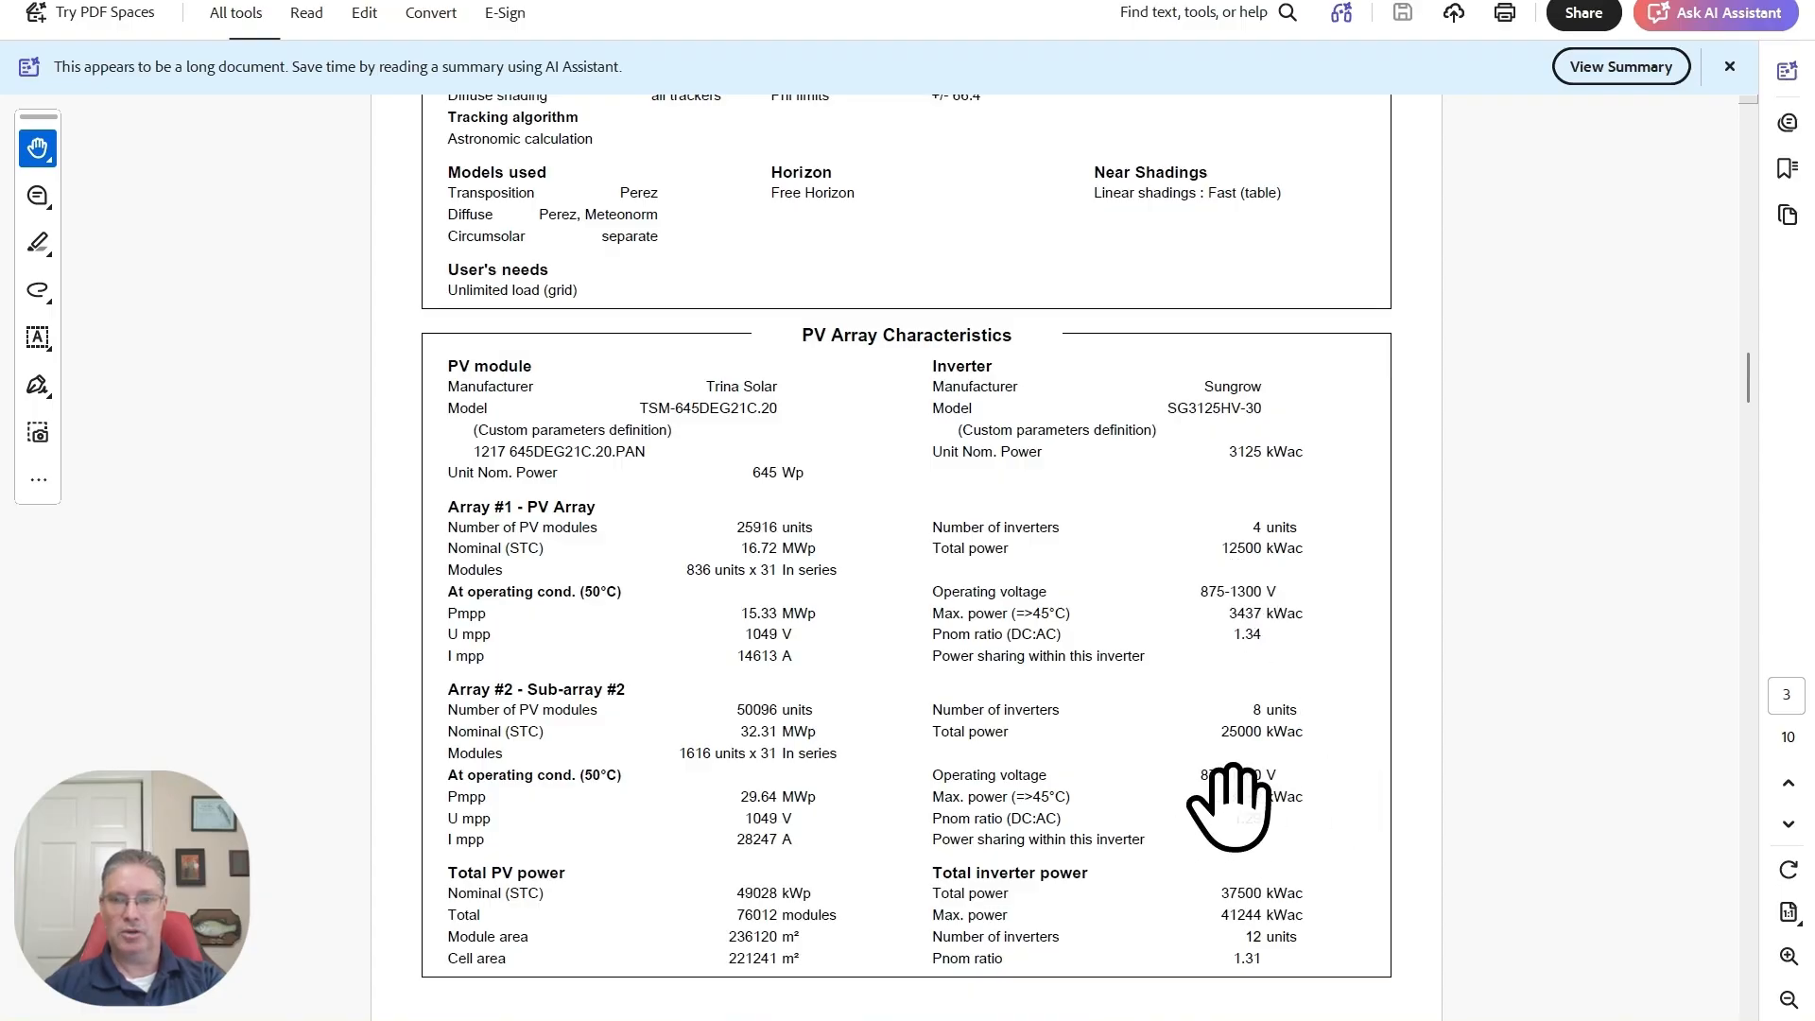
{"action": "key", "text": "alt+Tab"}
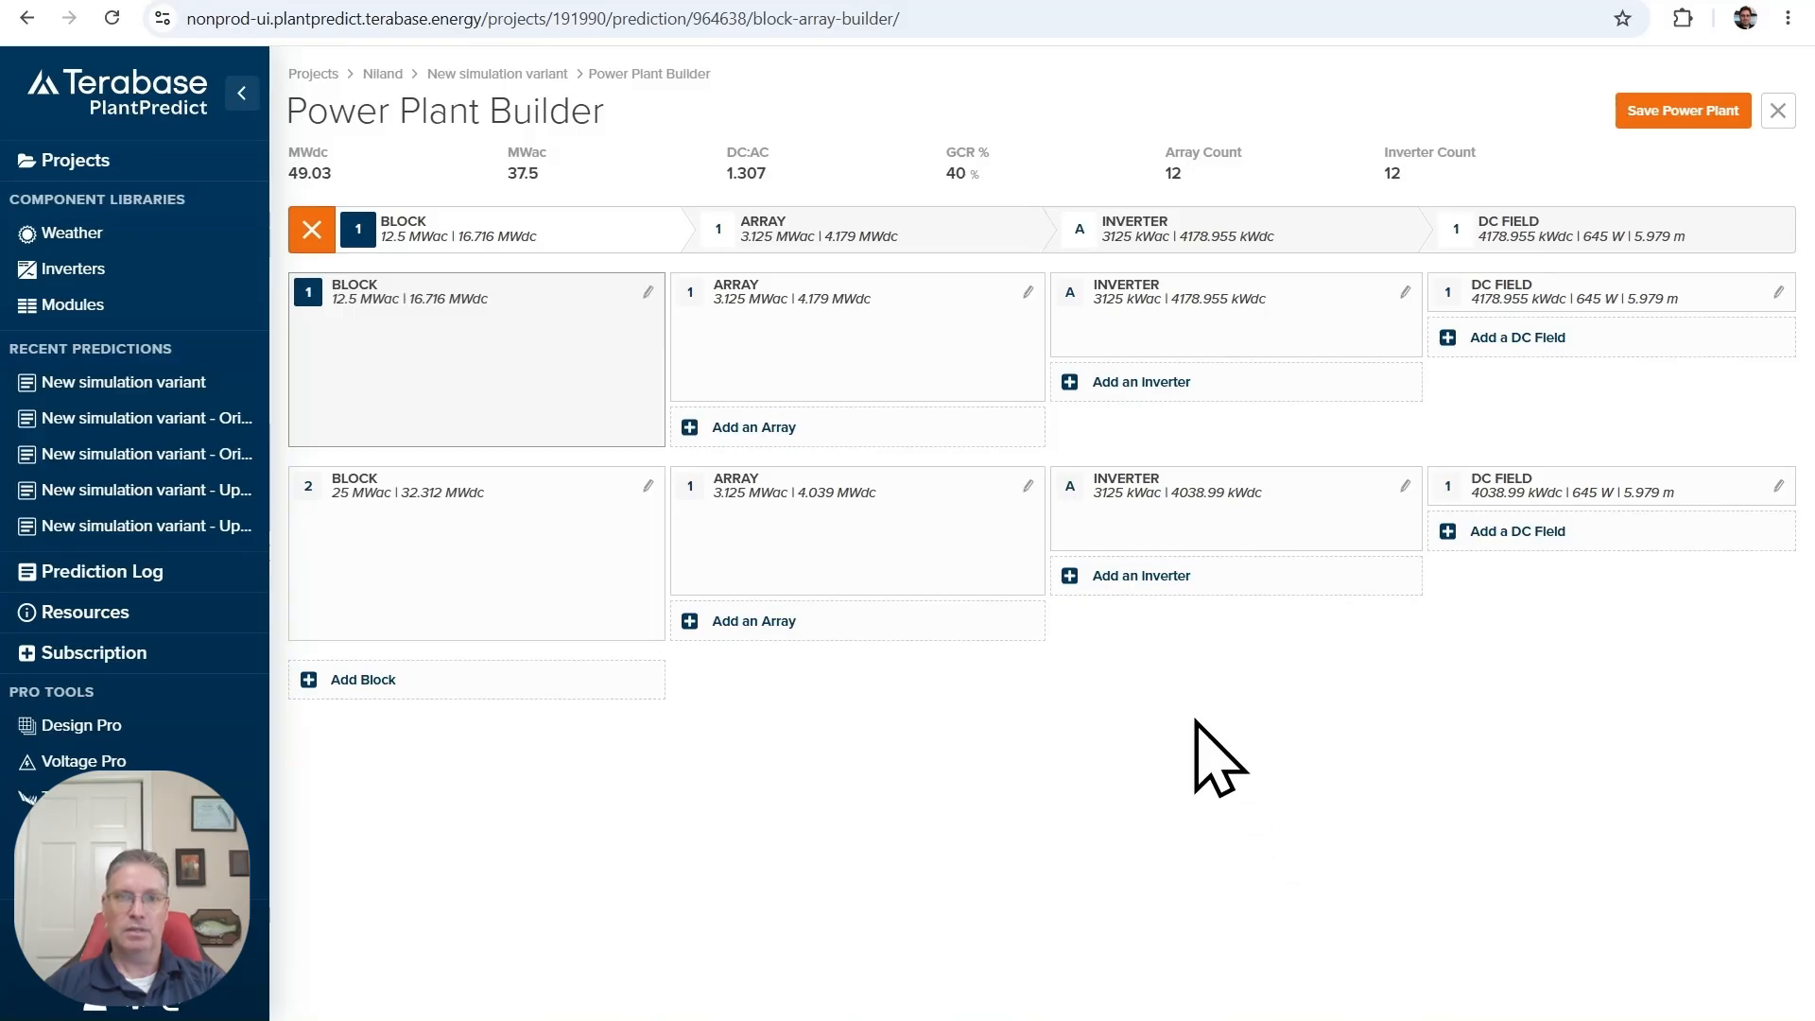
{"action": "mouse_move", "coordinate": [841, 358]}
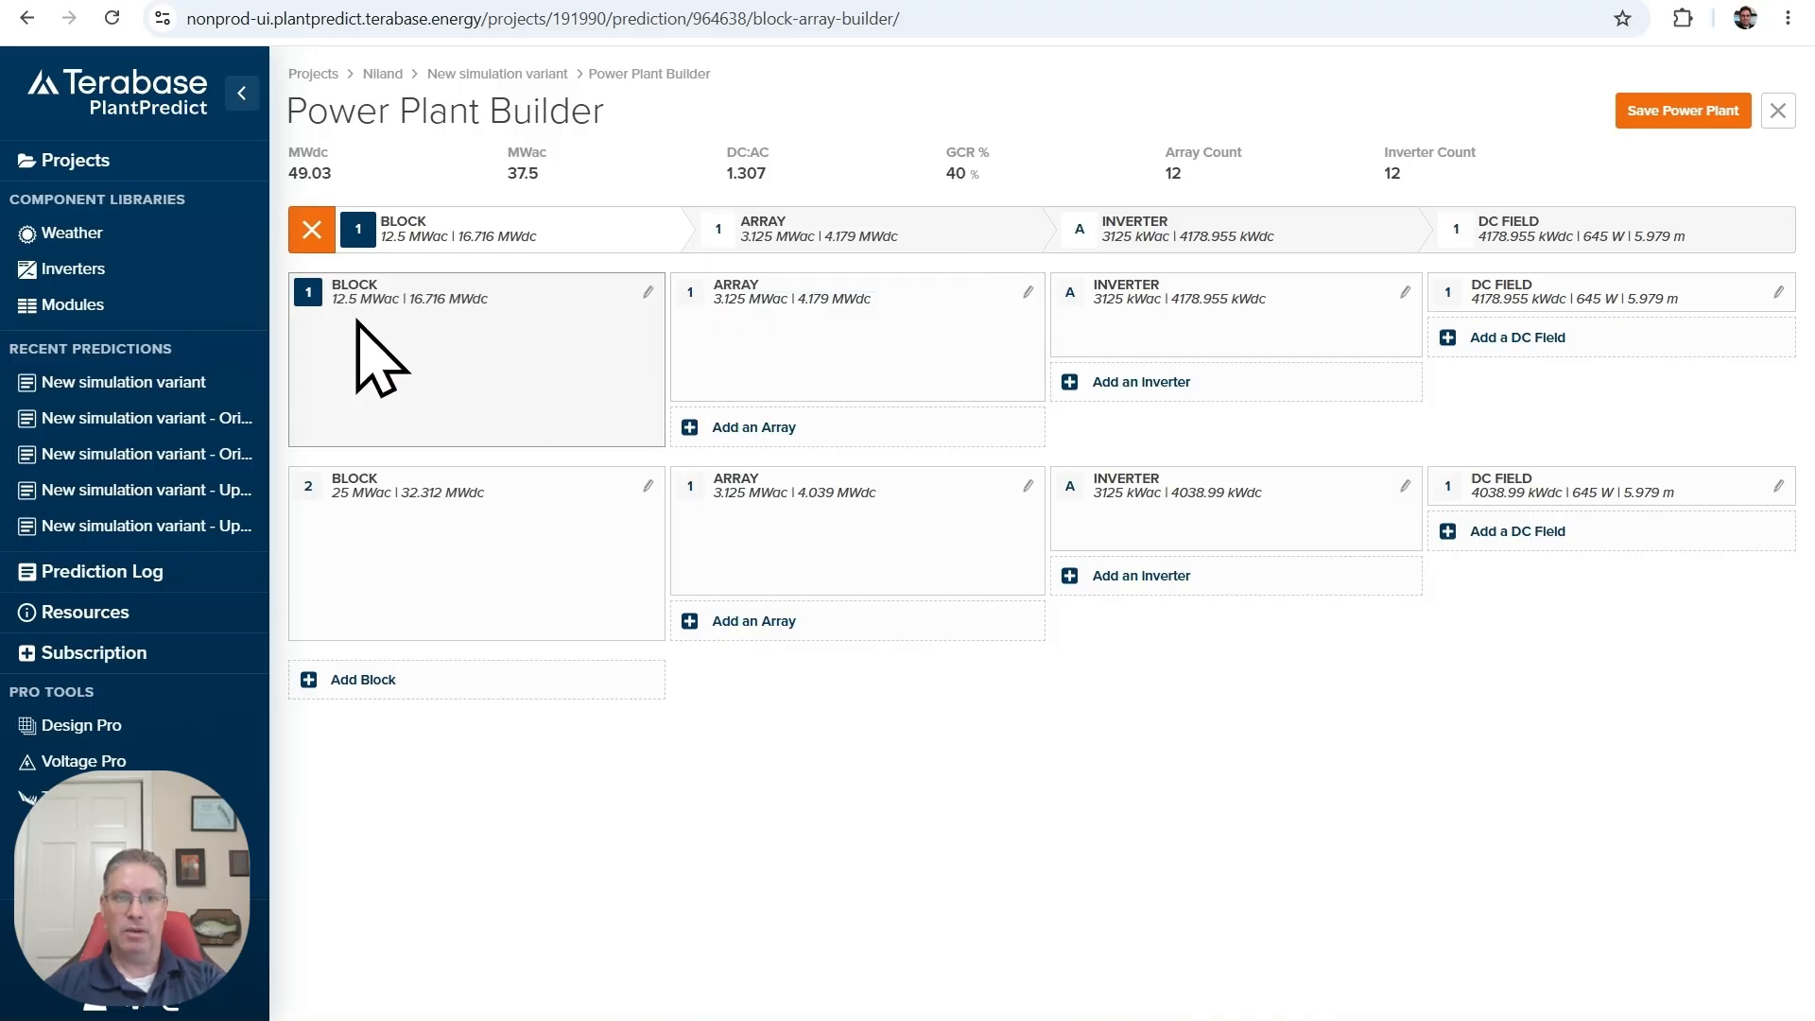
{"action": "mouse_move", "coordinate": [777, 536]}
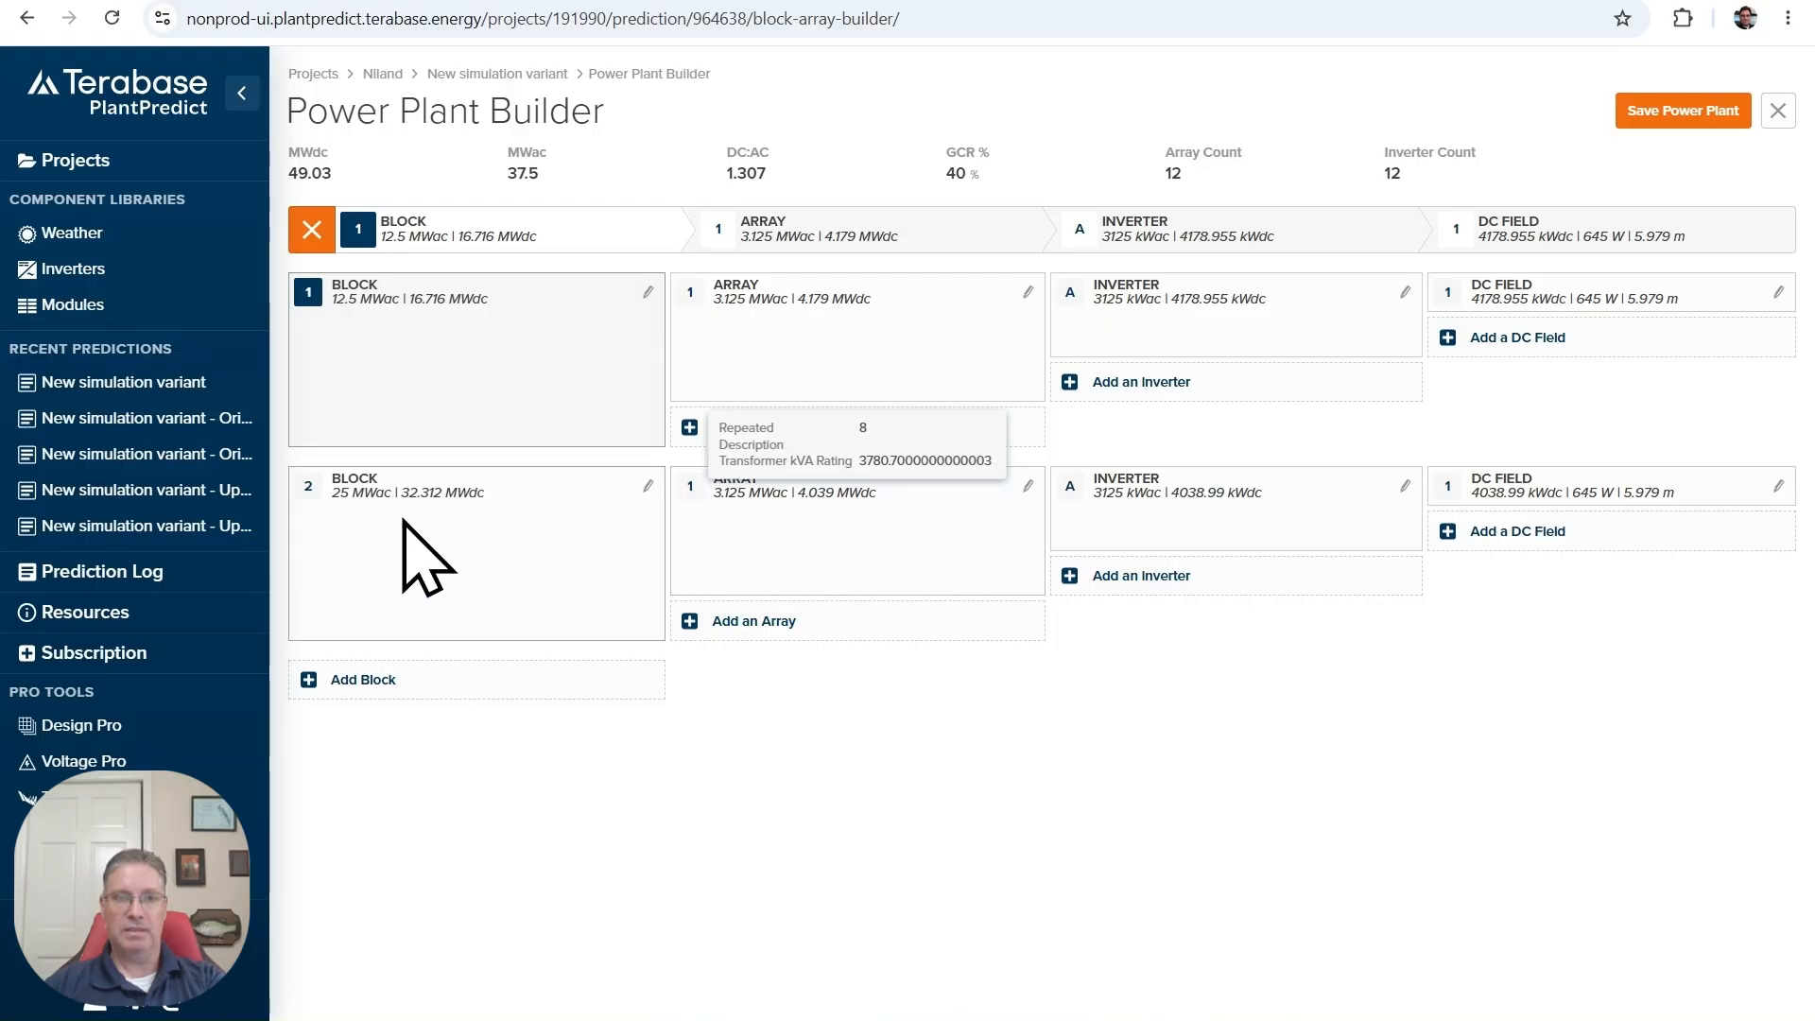
{"action": "key", "text": "alt+Tab"}
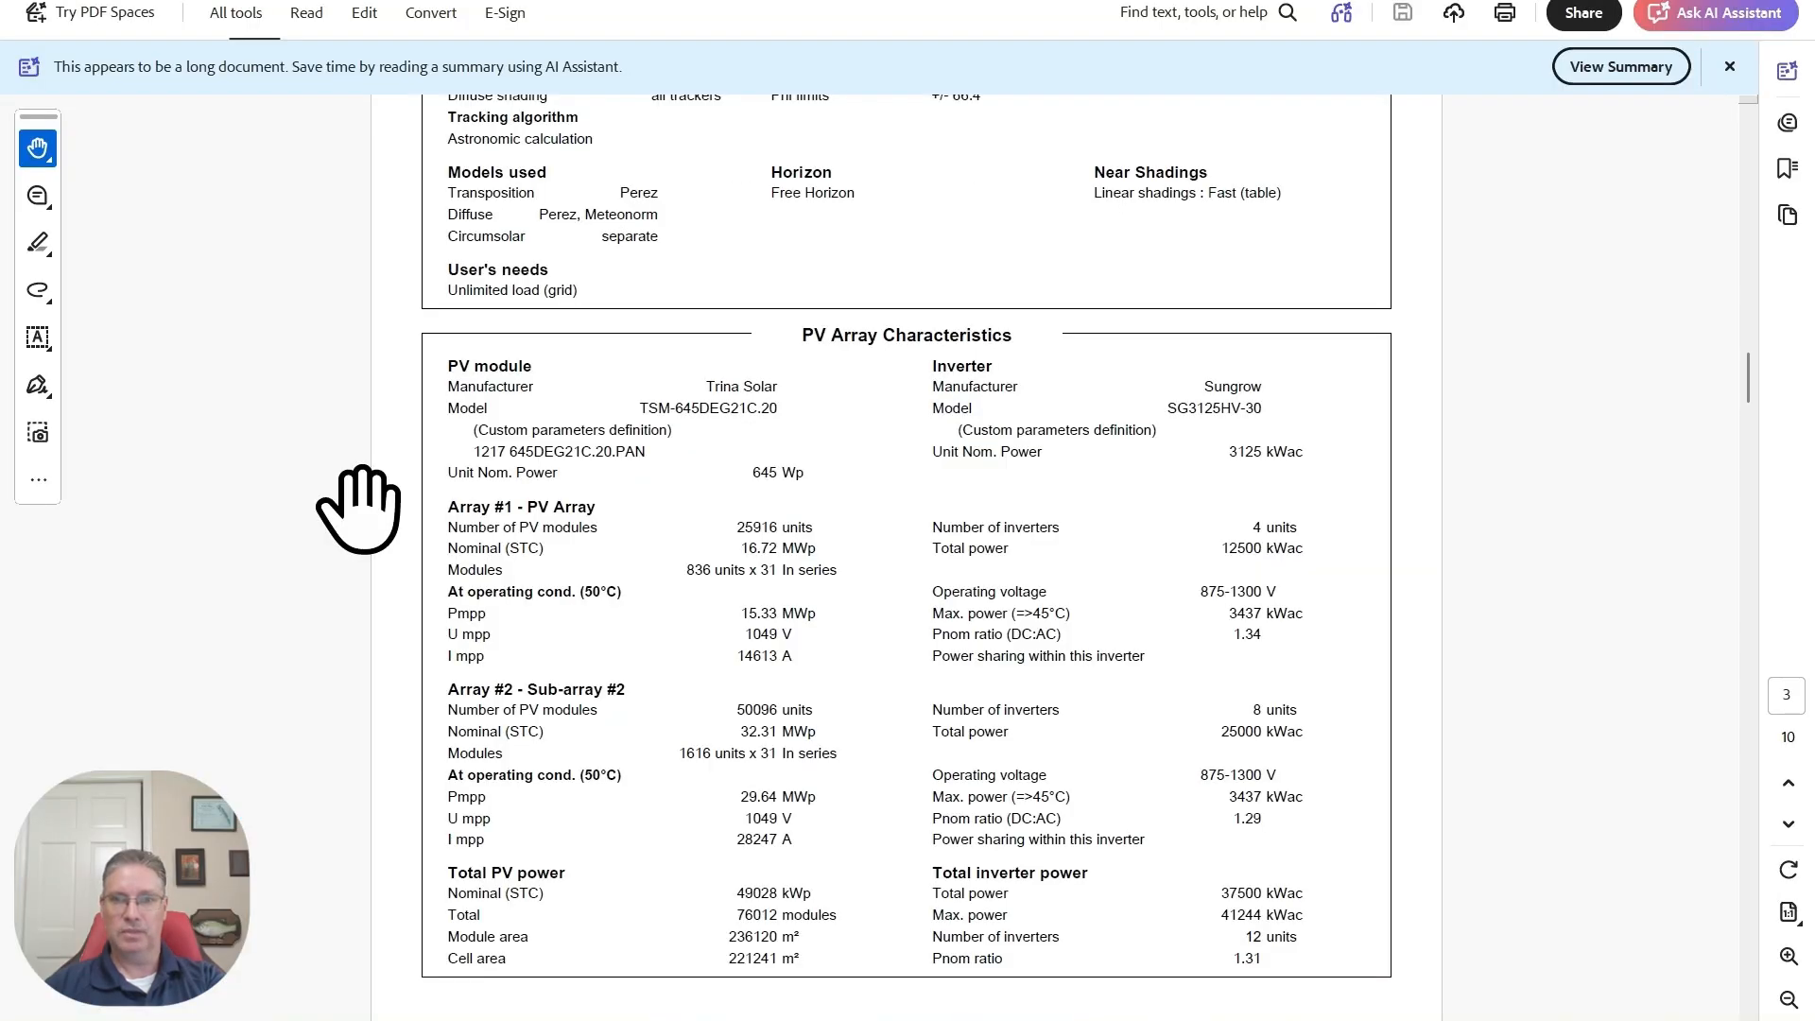
{"action": "key", "text": "alt+Tab"}
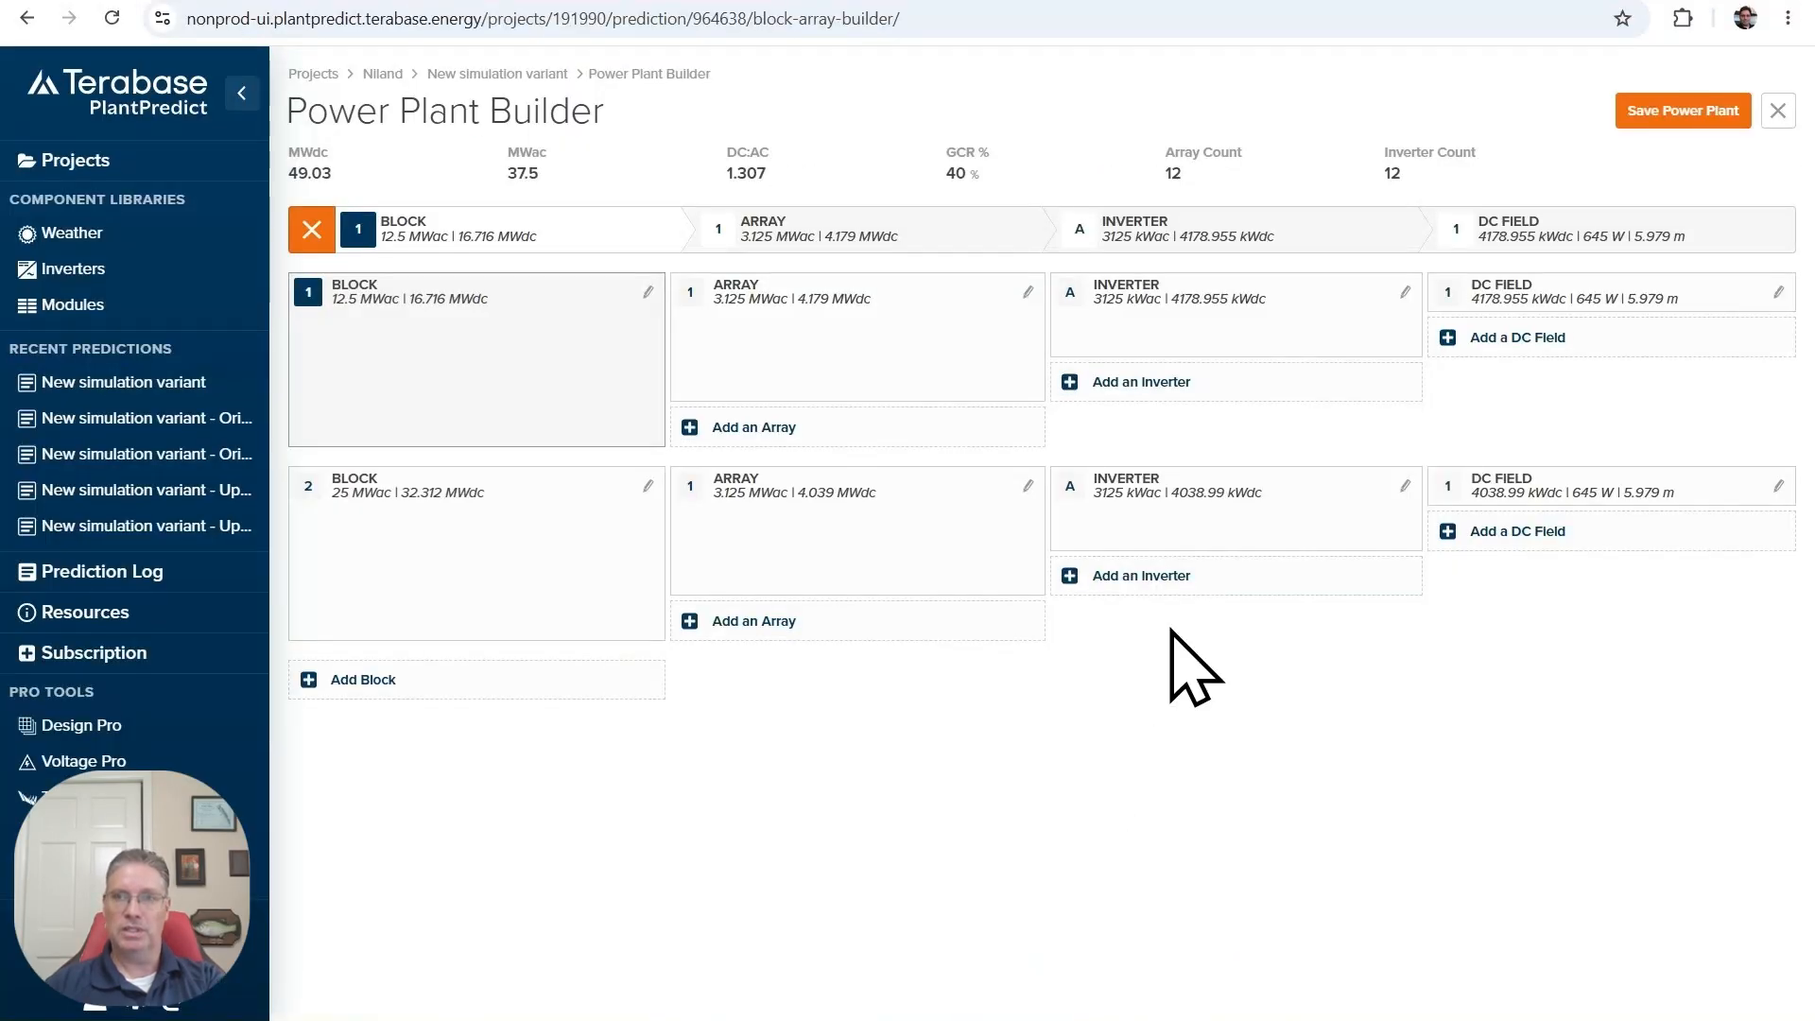
{"action": "left_click", "coordinate": [1774, 112]}
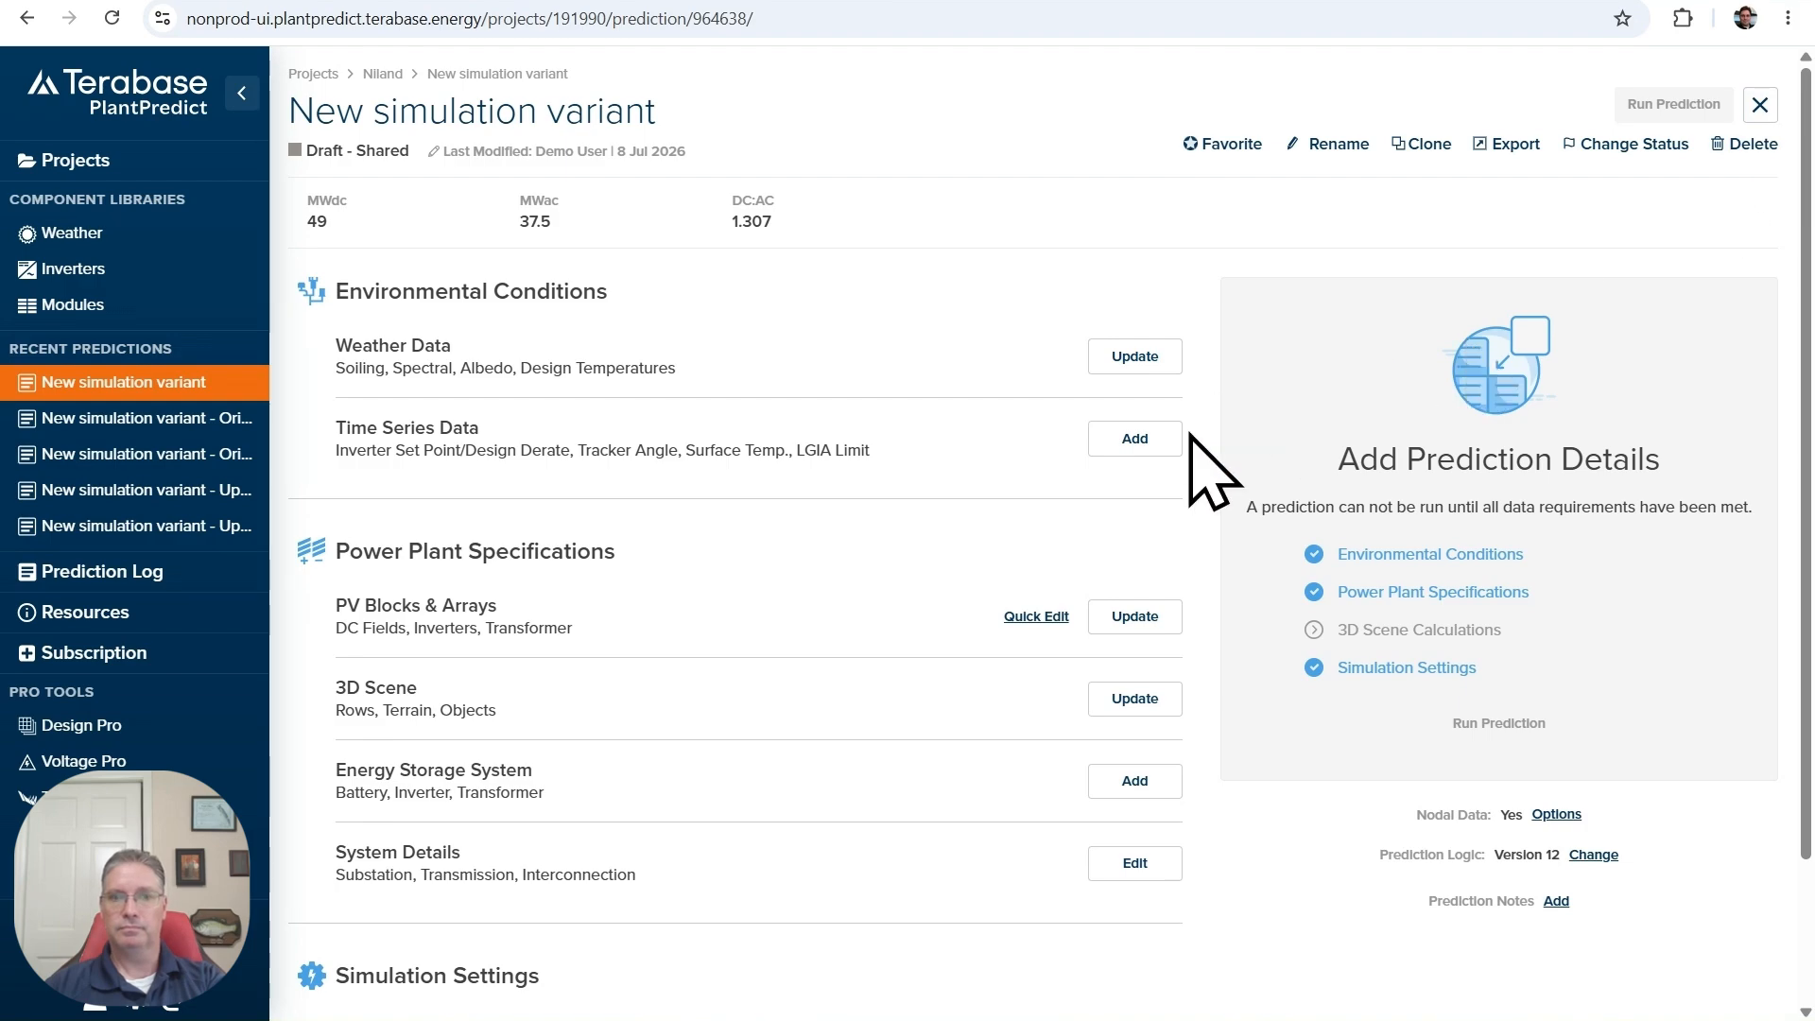
In the 3D scene settings, set Direct Shading to Linear to match the PVsyst report's near shadings, and queue the 3D calculations
{"action": "left_click", "coordinate": [1134, 700]}
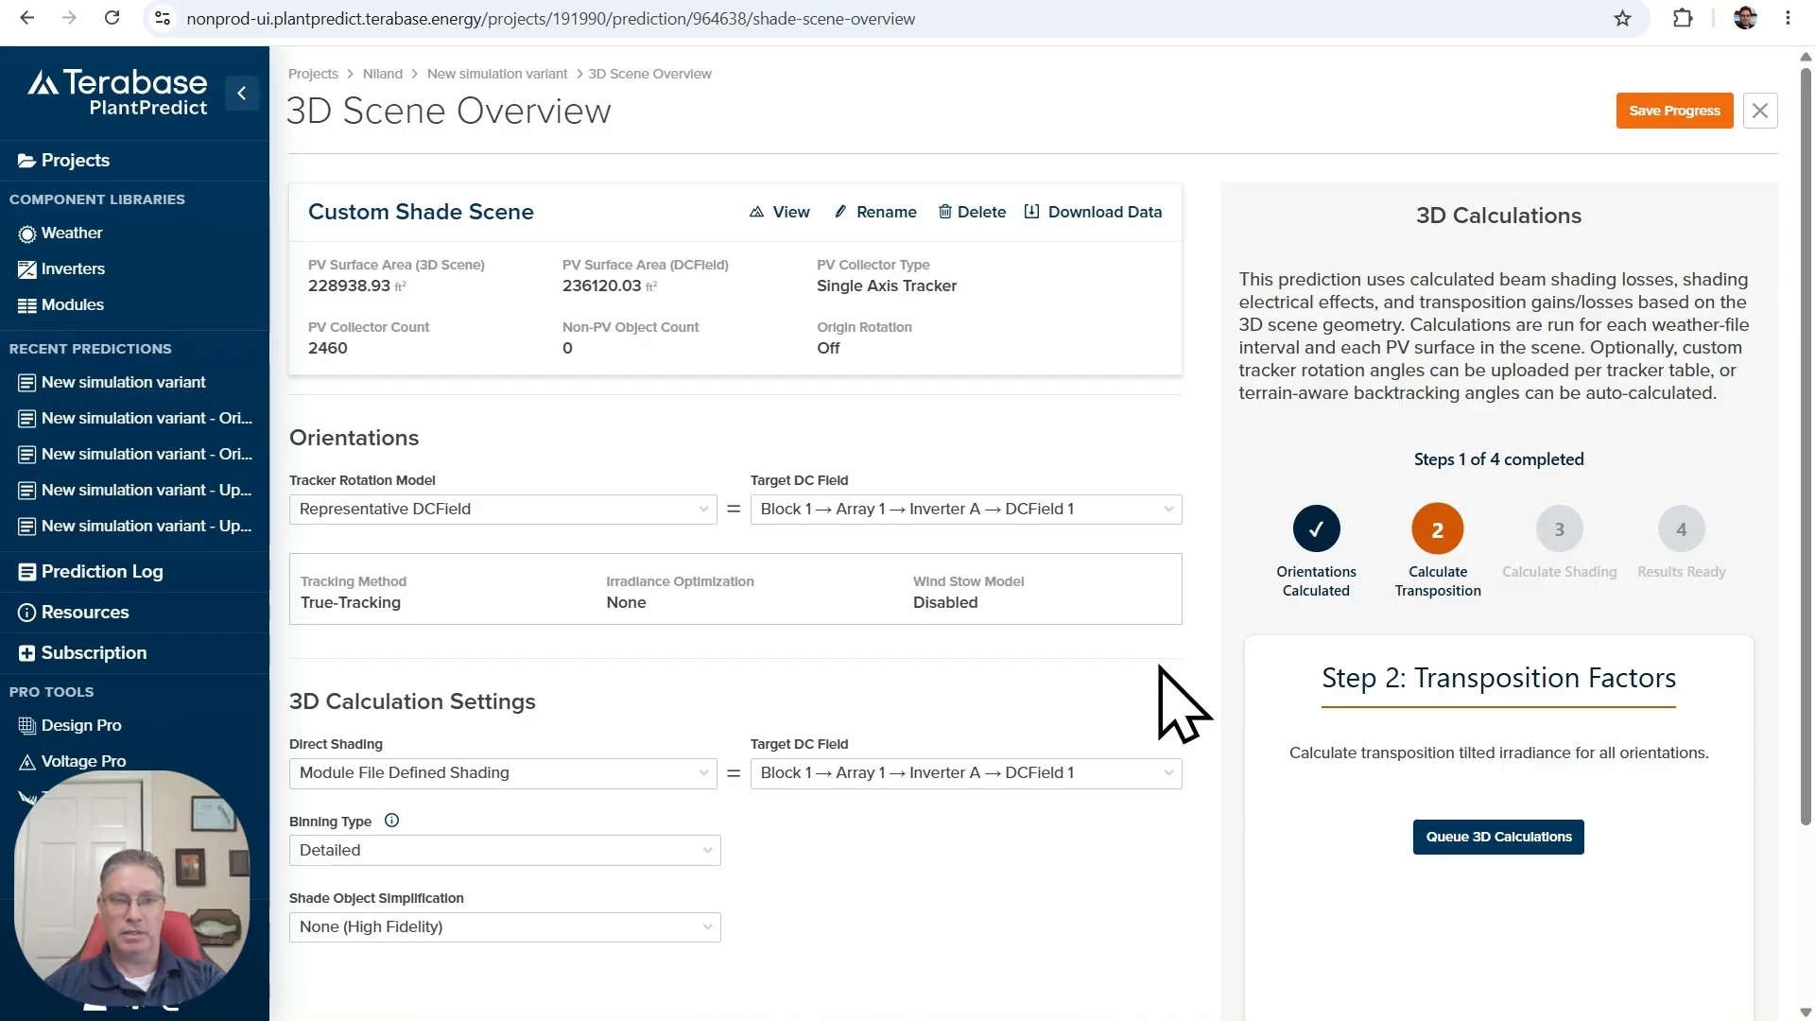
{"action": "key", "text": "alt+Tab"}
{"action": "scroll", "coordinate": [1220, 530], "scroll_direction": "up", "scroll_amount": 1}
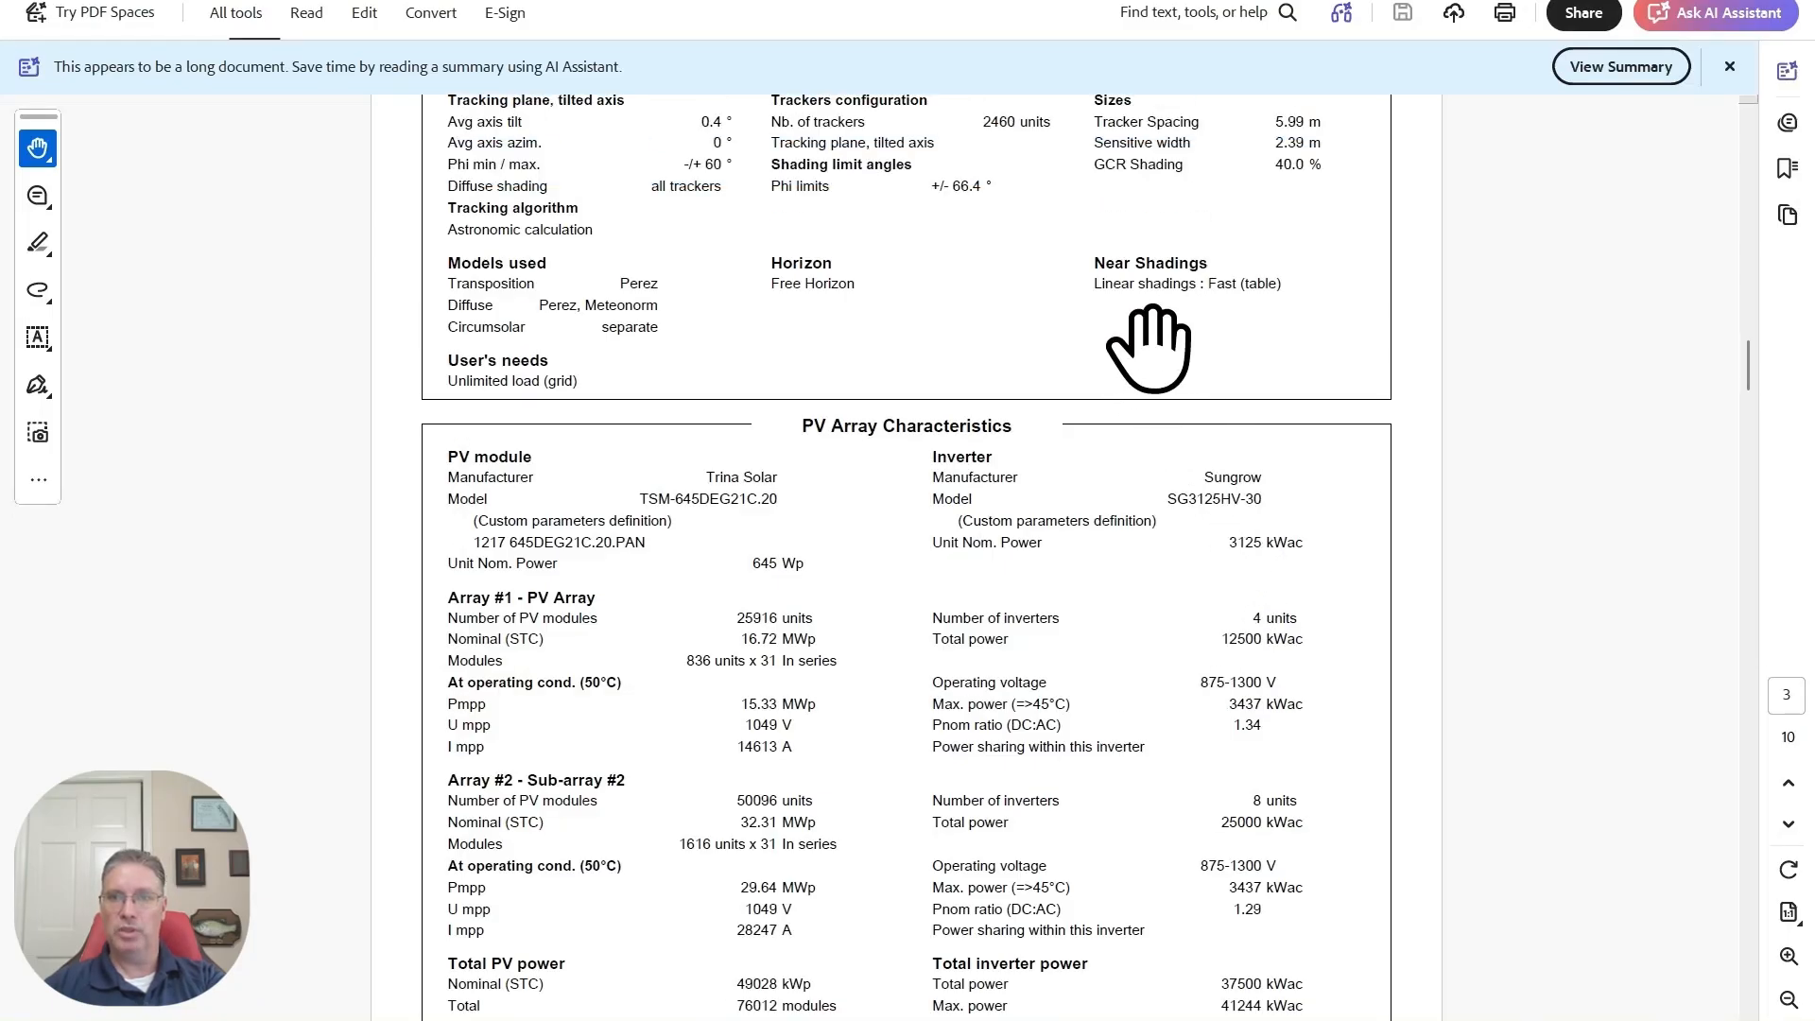
{"action": "key", "text": "alt+Tab"}
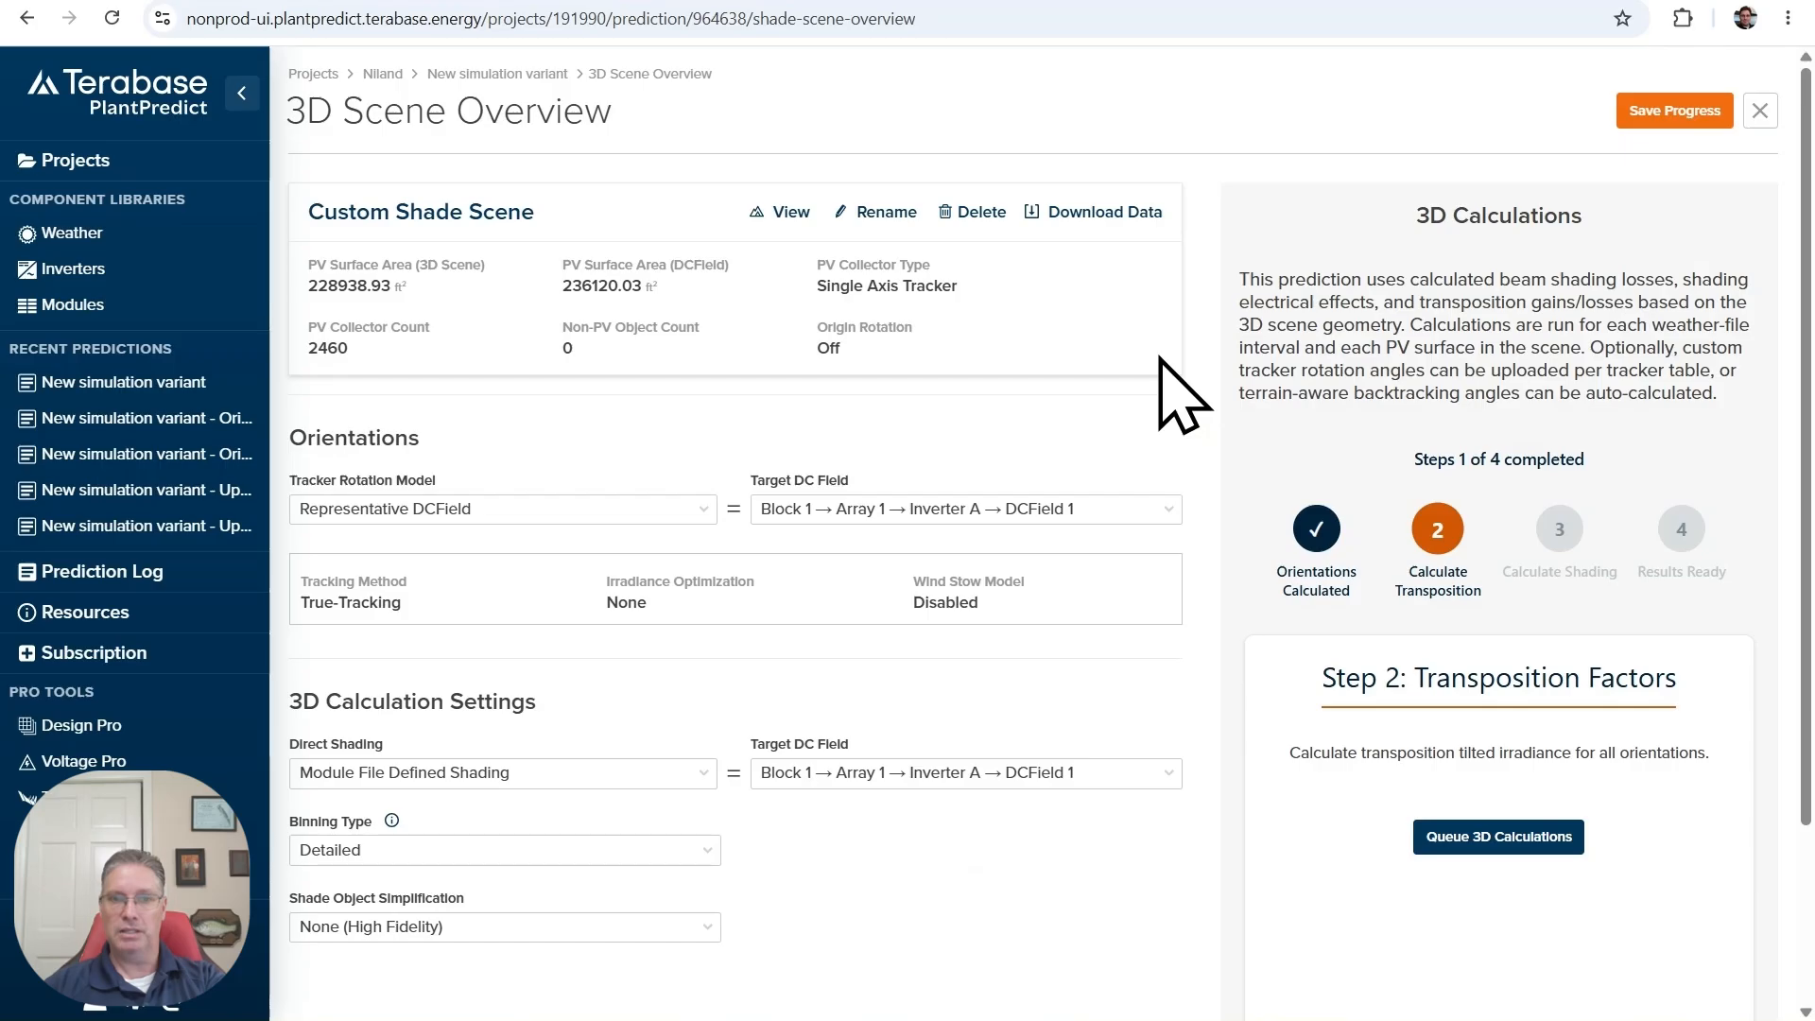
{"action": "left_click", "coordinate": [643, 770]}
{"action": "left_click", "coordinate": [502, 830]}
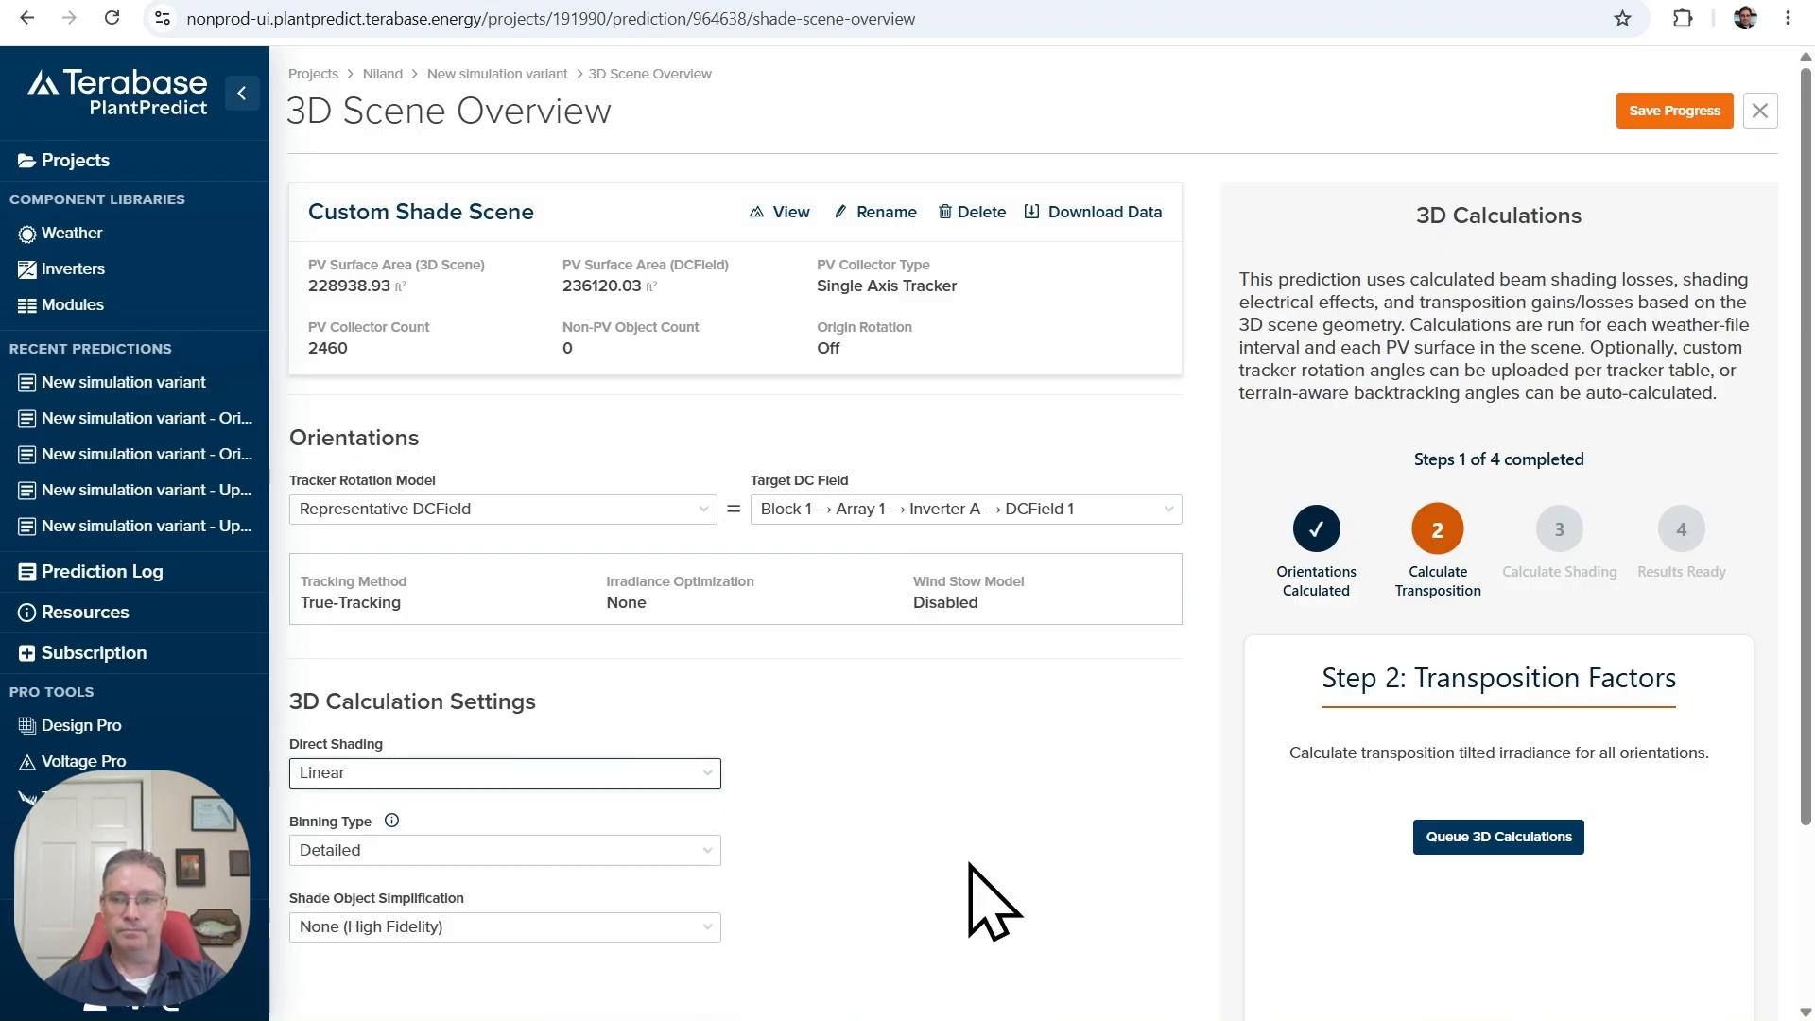
{"action": "left_click", "coordinate": [1518, 842]}
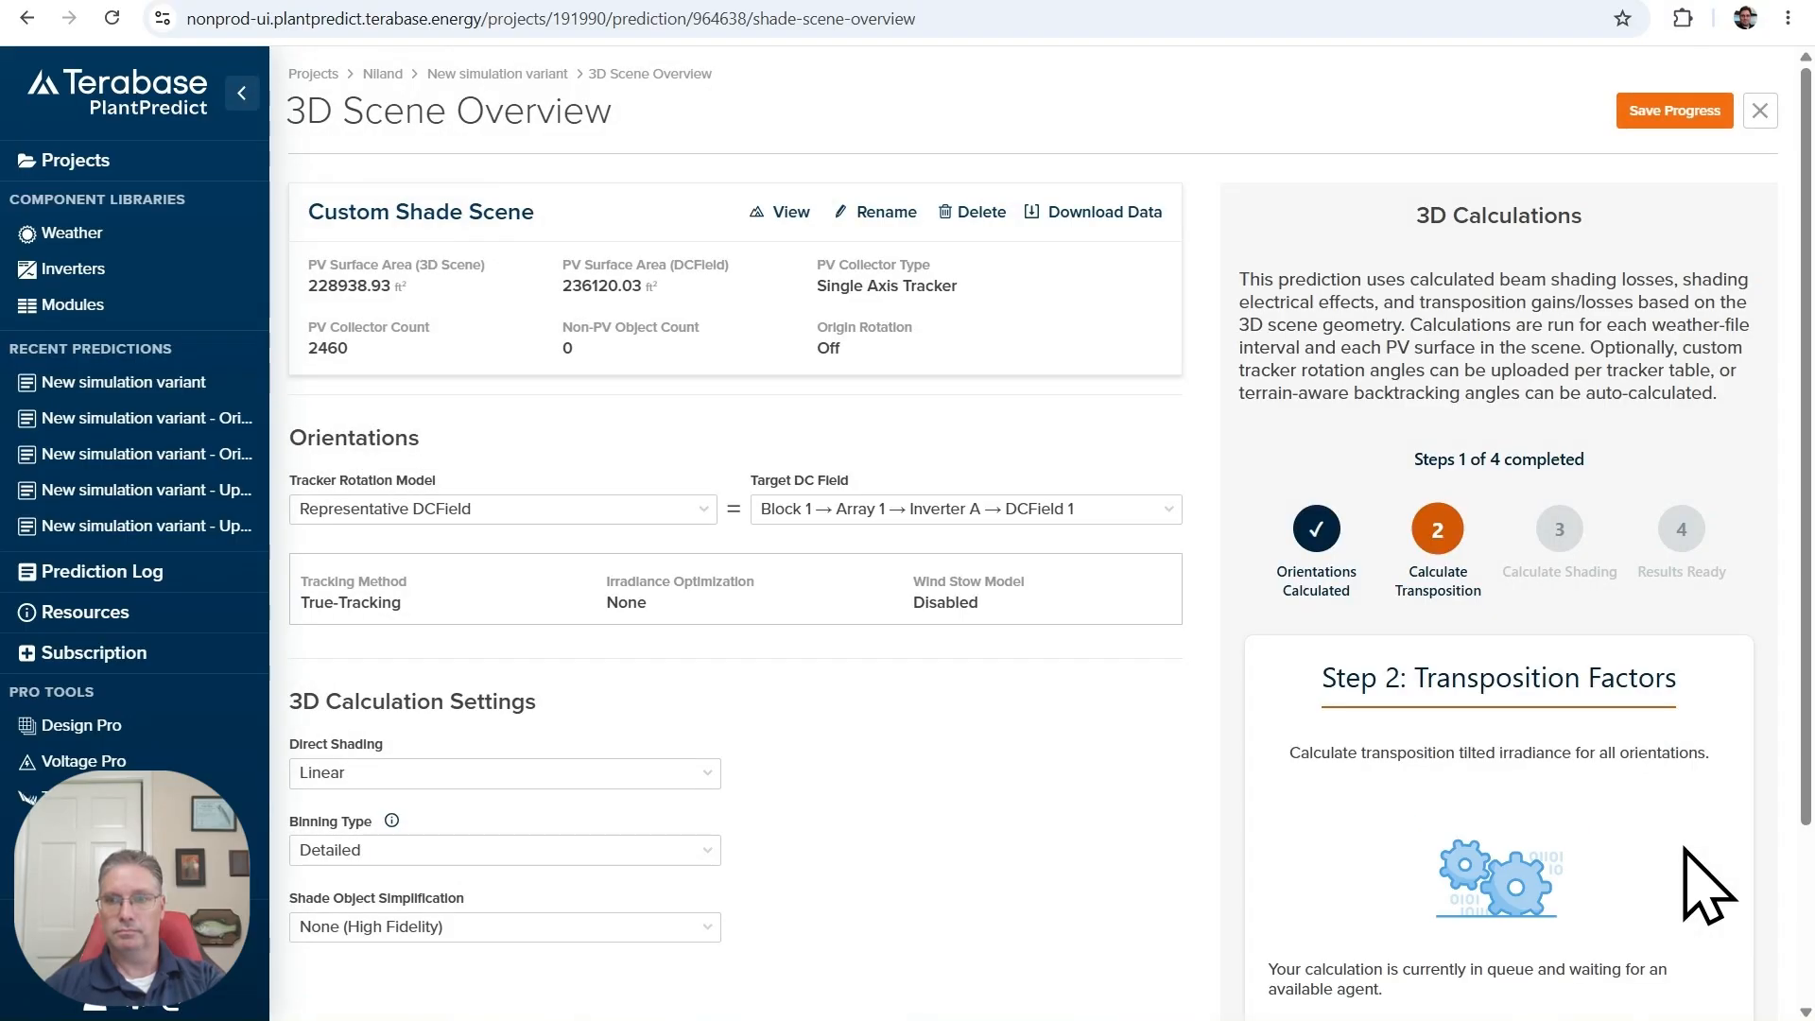
{"action": "scroll", "coordinate": [1085, 851], "scroll_direction": "down", "scroll_amount": 1}
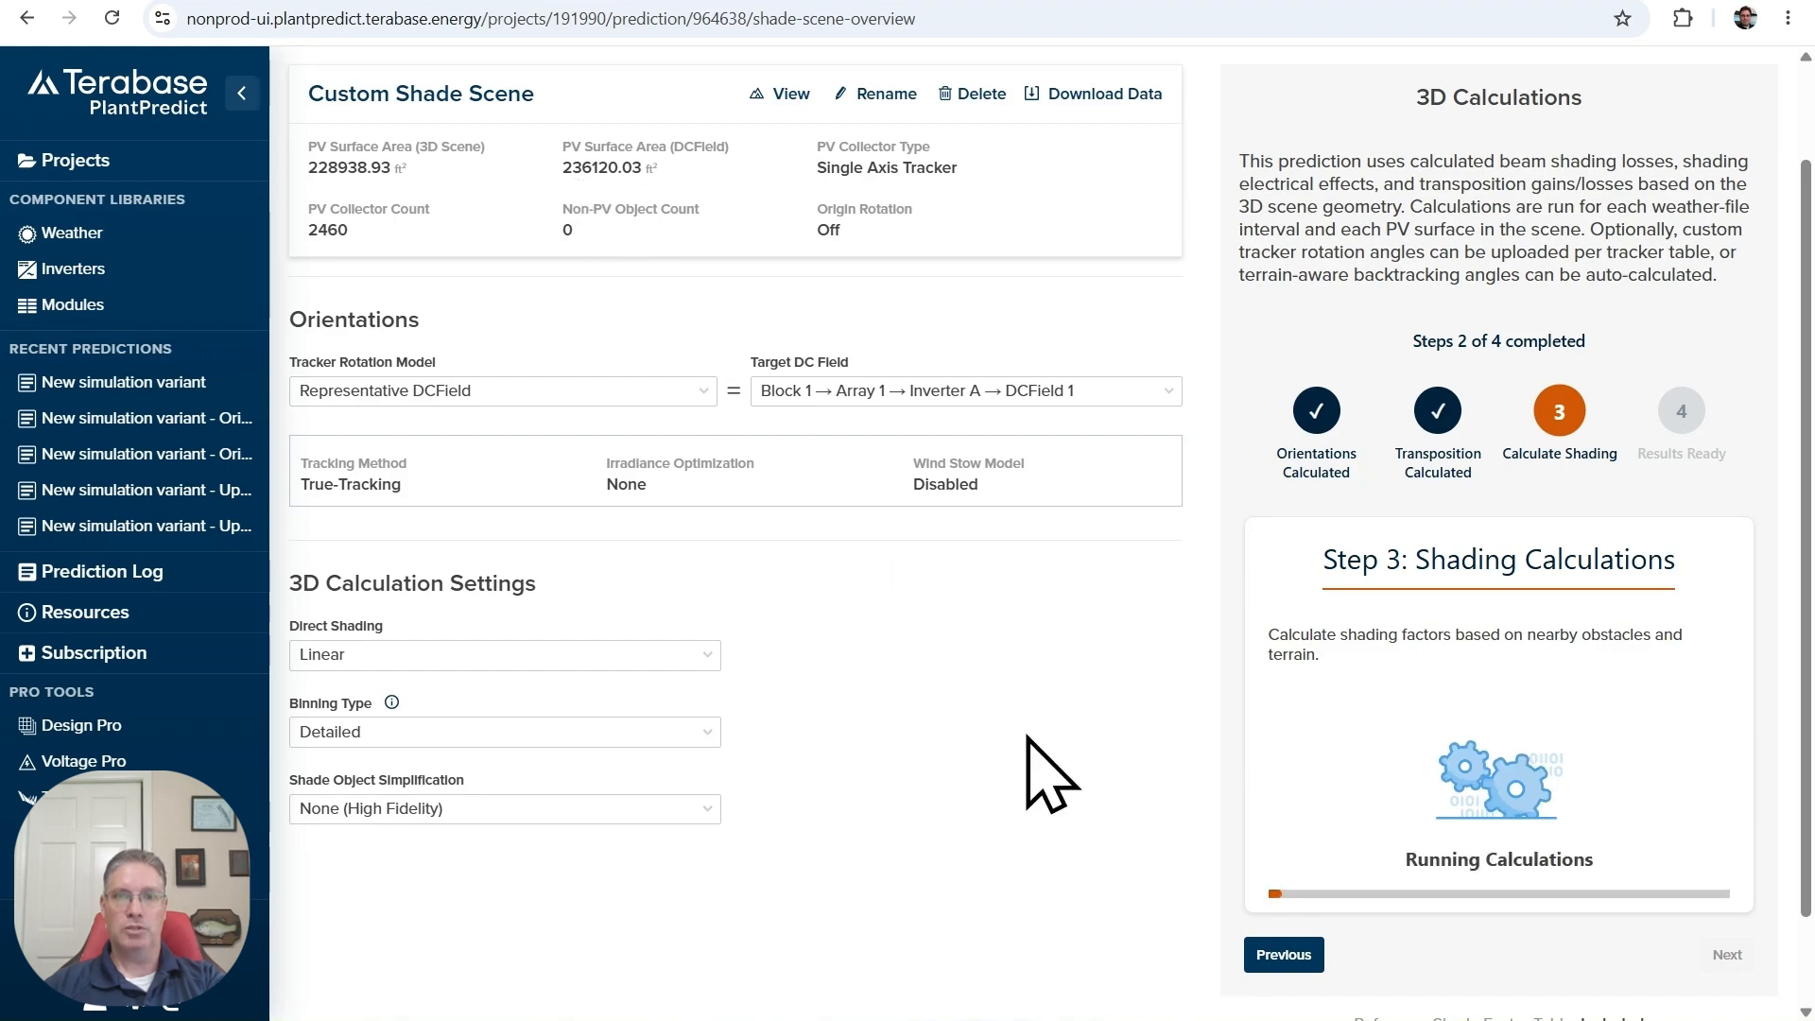
Compare the PVsyst report's module area, cell area and number of trackers with the 3D scene's surface area and collector count
{"action": "key", "text": "alt+Tab"}
{"action": "scroll", "coordinate": [1015, 730], "scroll_direction": "down", "scroll_amount": 2}
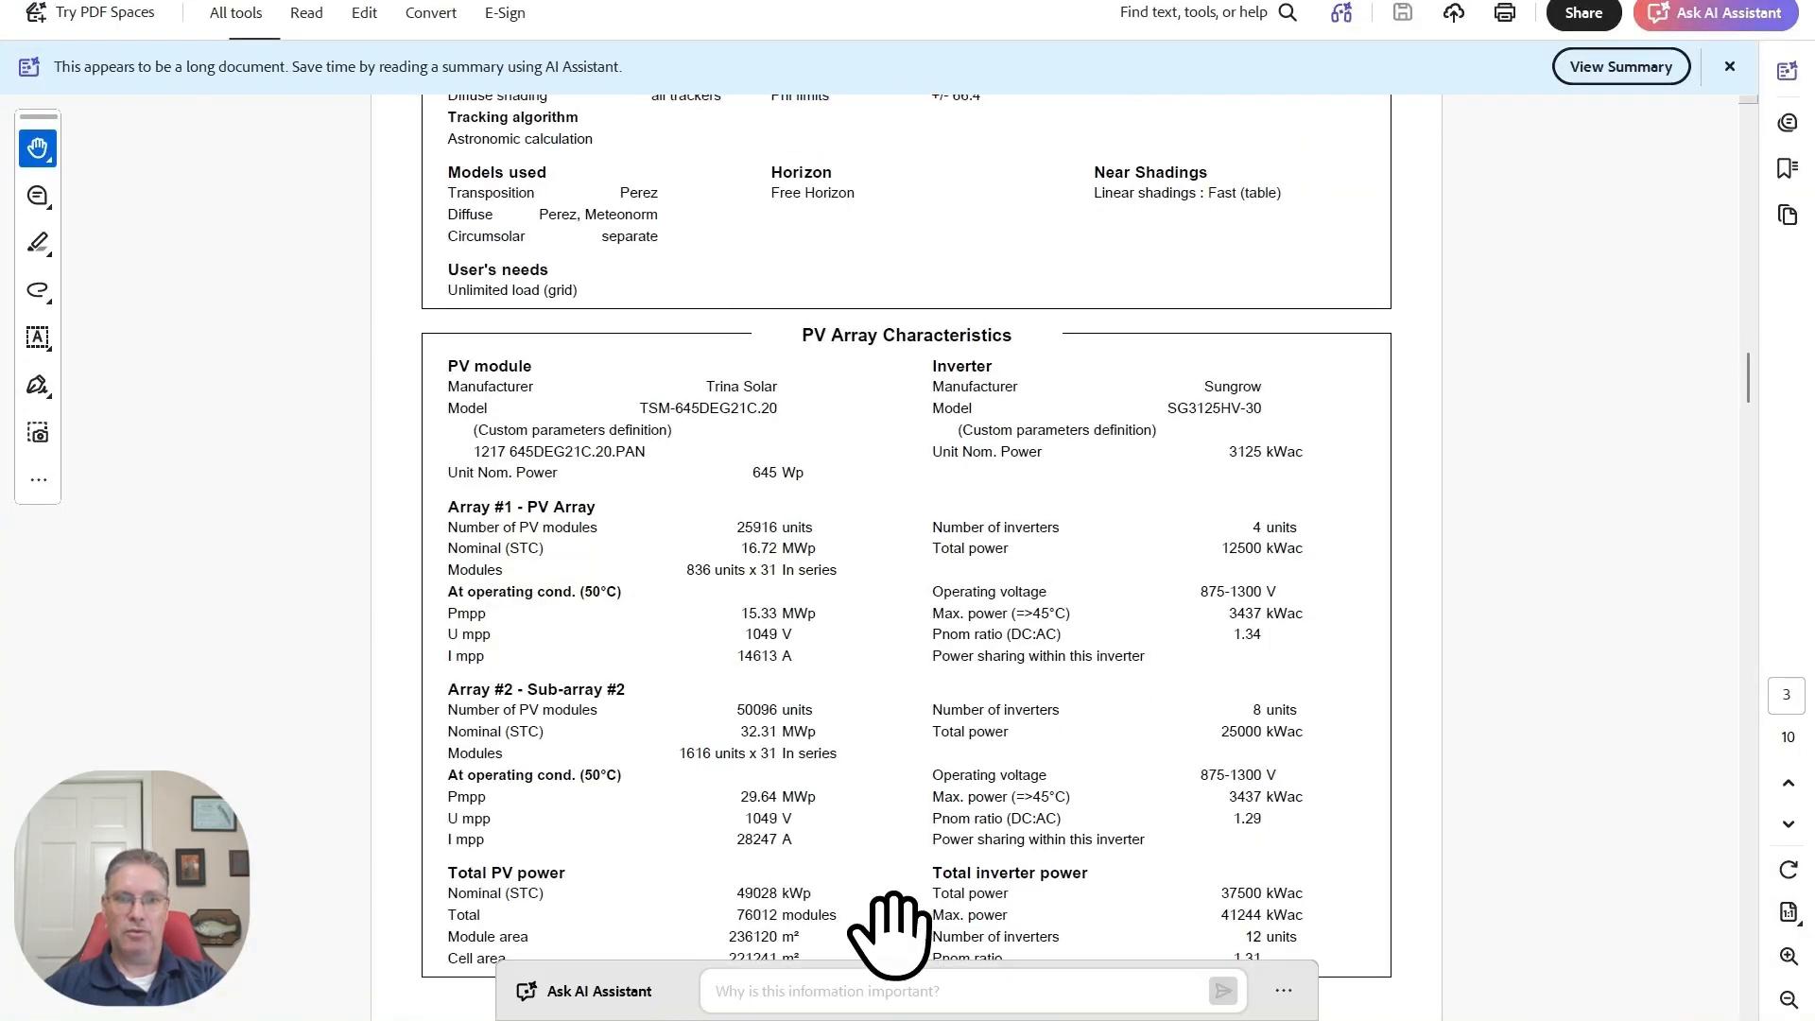
{"action": "scroll", "coordinate": [863, 856], "scroll_direction": "down", "scroll_amount": 2}
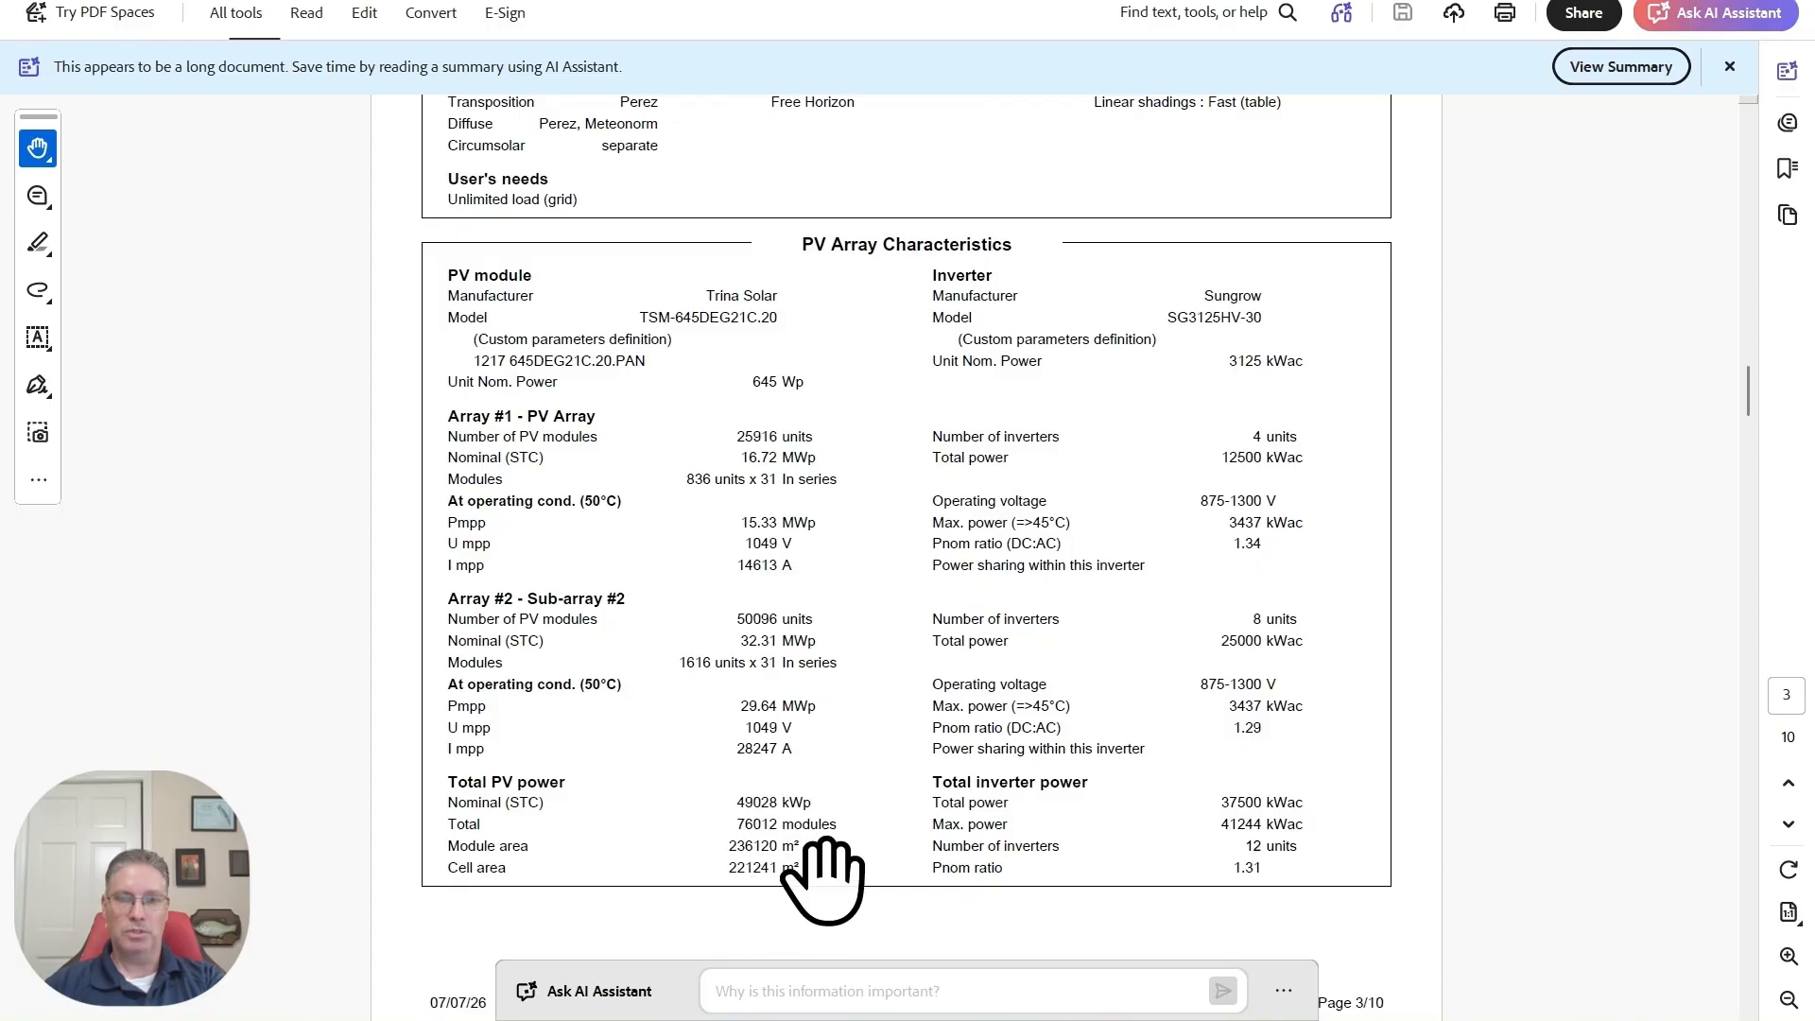
{"action": "scroll", "coordinate": [827, 868], "scroll_direction": "up", "scroll_amount": 3}
{"action": "scroll", "coordinate": [972, 482], "scroll_direction": "up", "scroll_amount": 2}
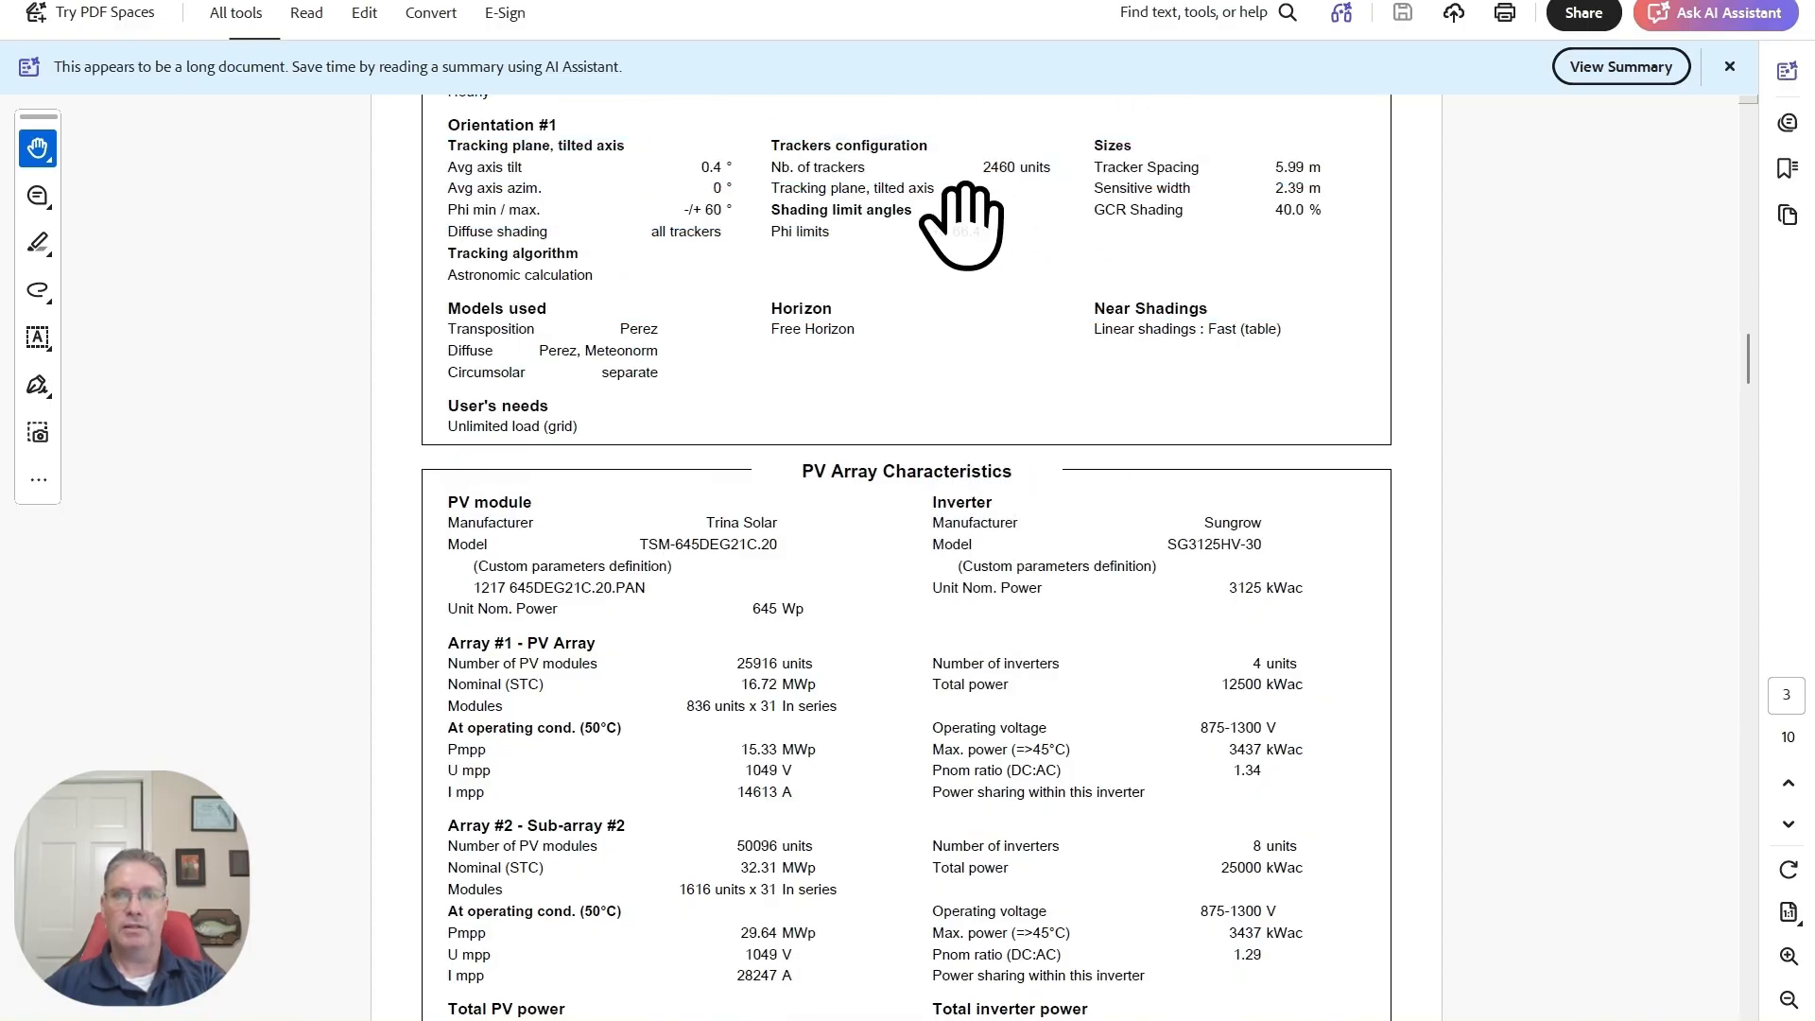
{"action": "key", "text": "alt+Tab"}
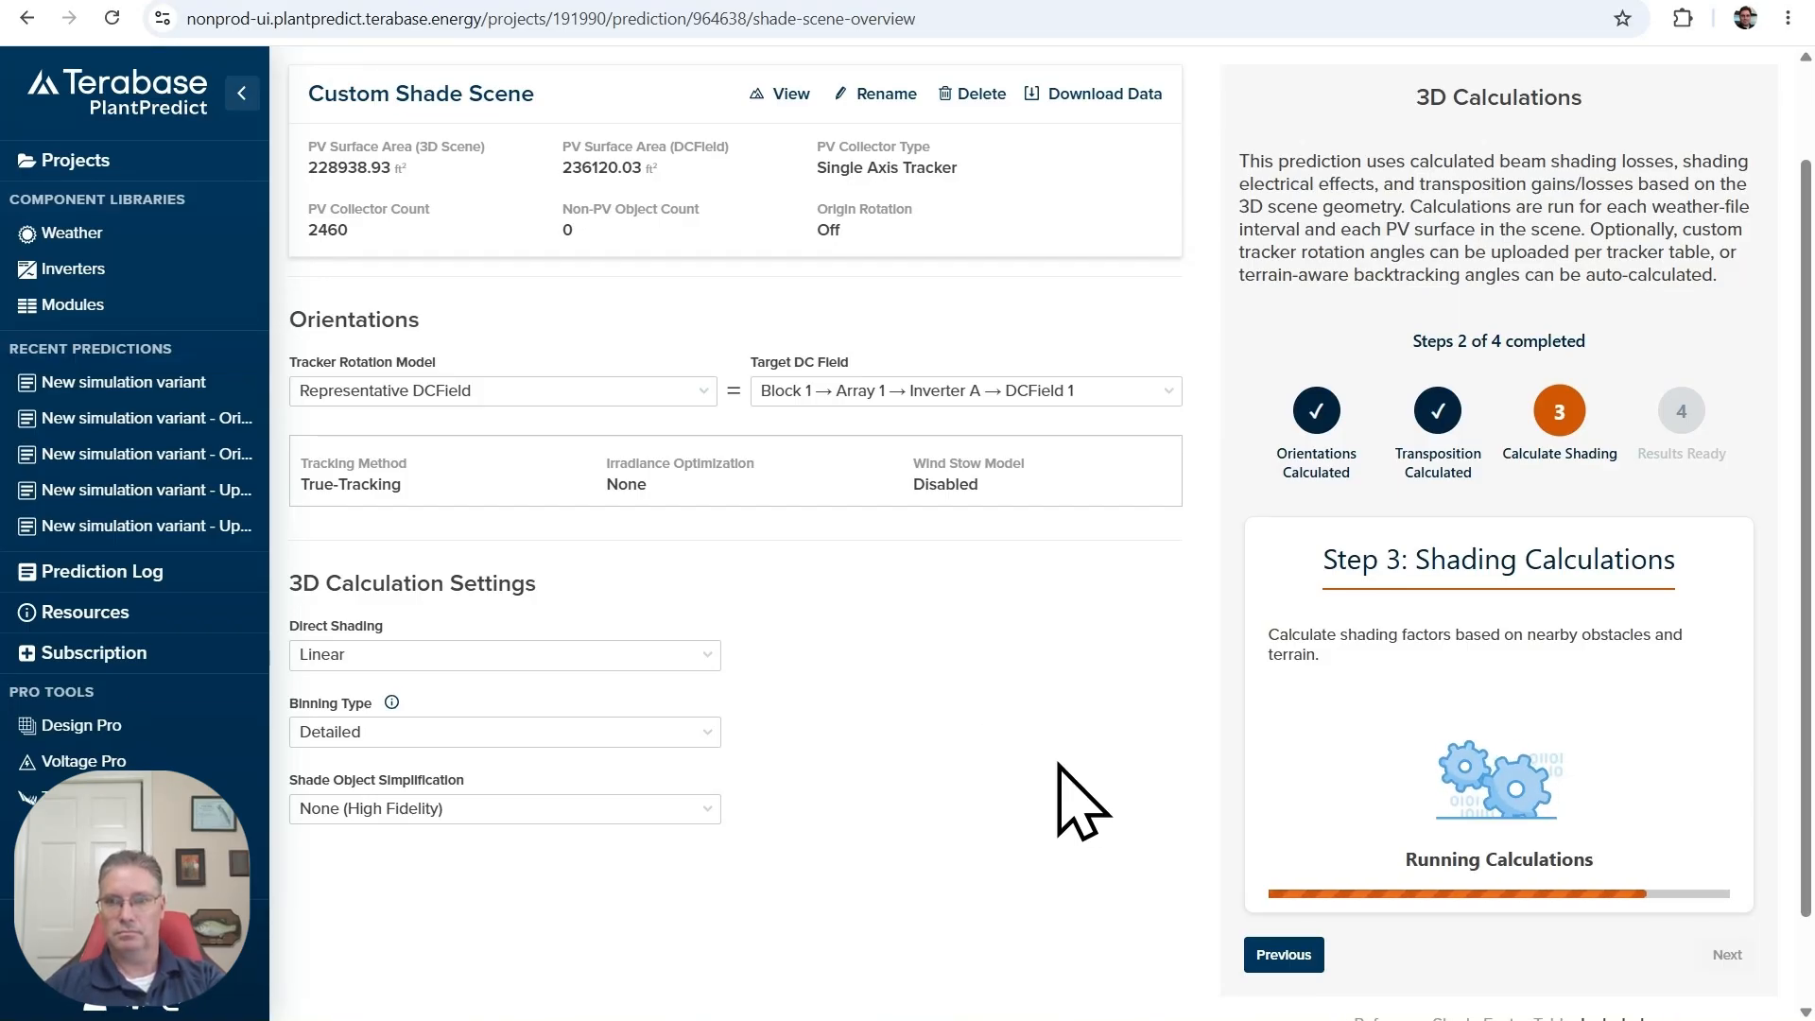
Run the New simulation variant prediction with the 3D shading calculations and open its energy results
{"action": "left_click", "coordinate": [1503, 733]}
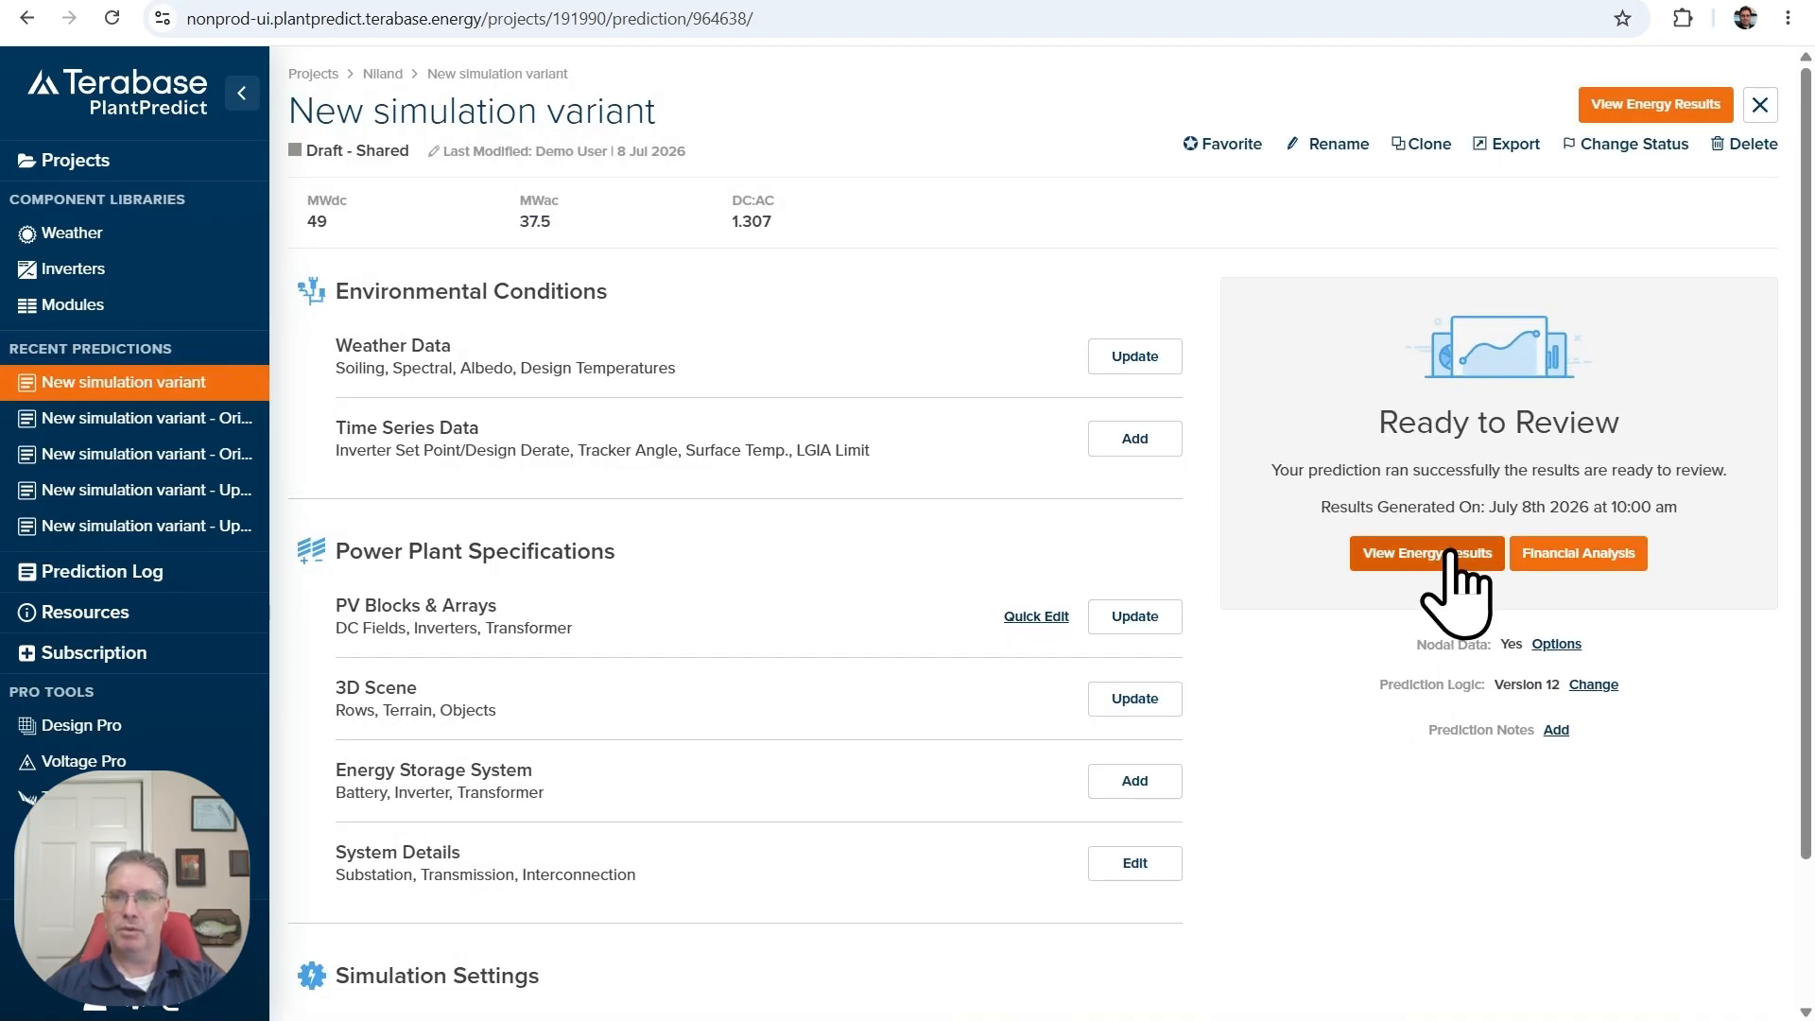
{"action": "left_click", "coordinate": [1453, 561]}
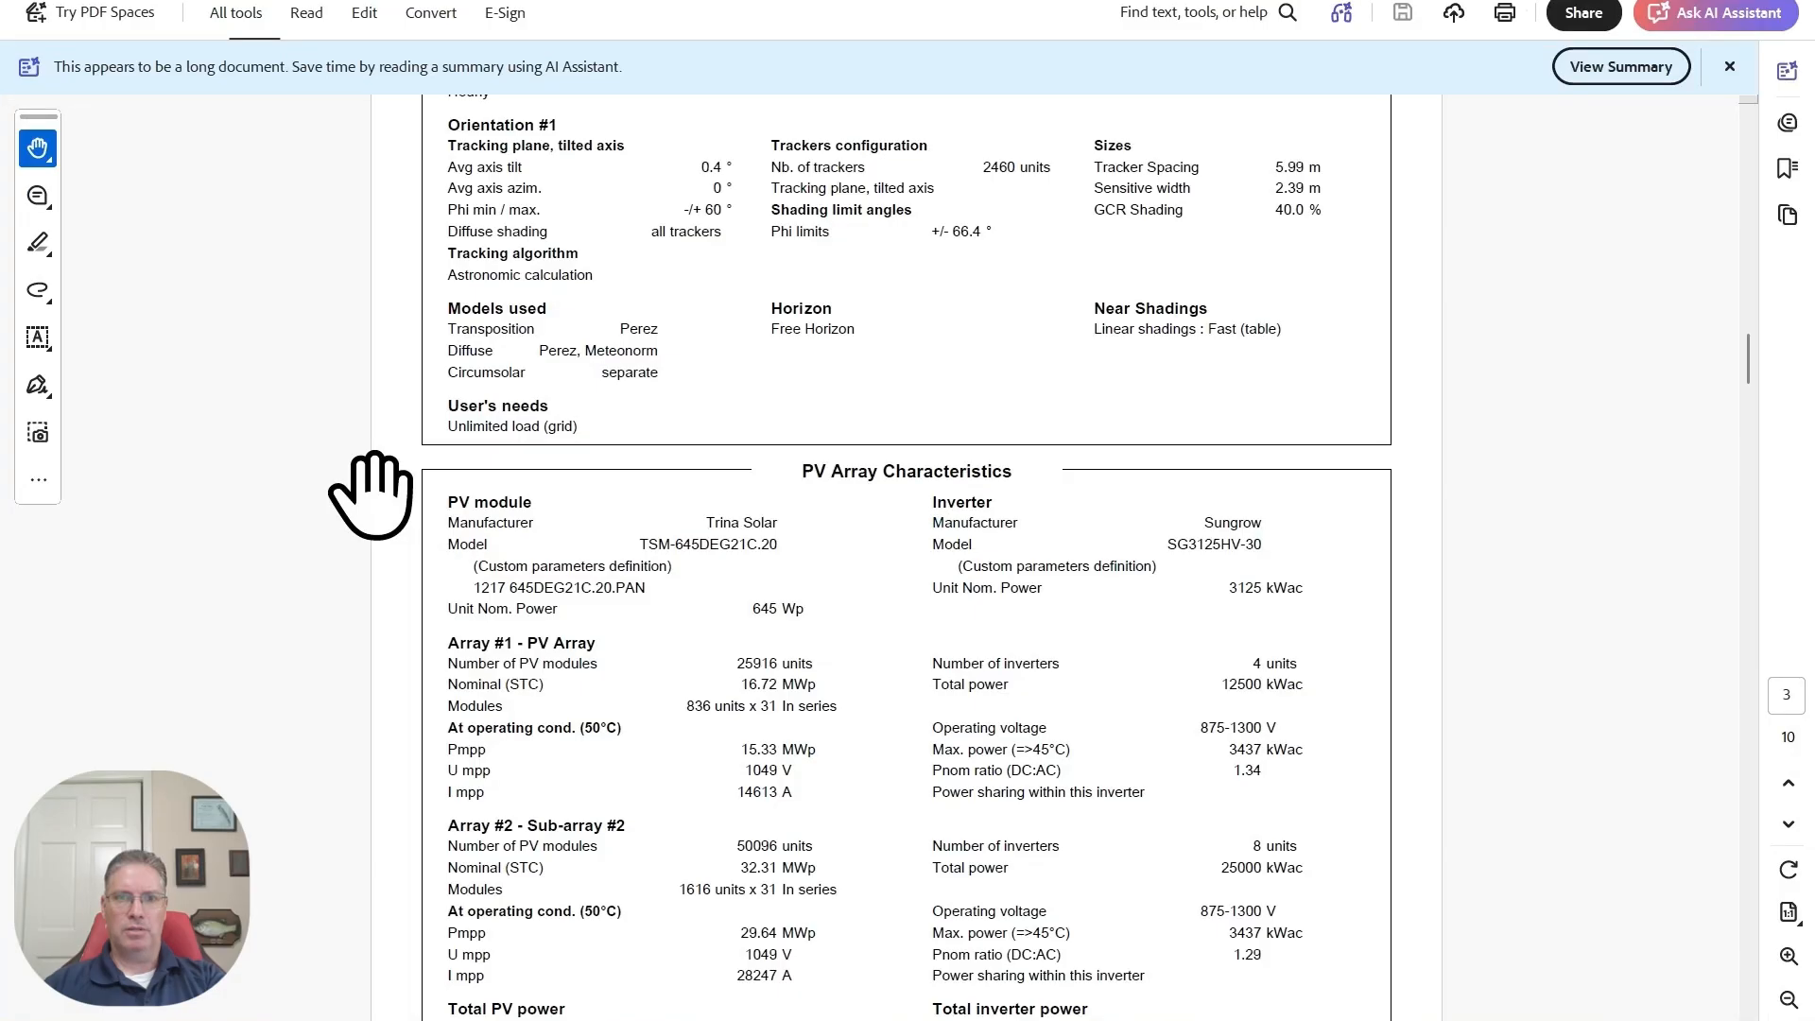
Compare the produced energy, specific production and performance ratio in the PVsyst report's results summary with PlantPredict's first-year P50 results
{"action": "scroll", "coordinate": [887, 580], "scroll_direction": "up", "scroll_amount": 8}
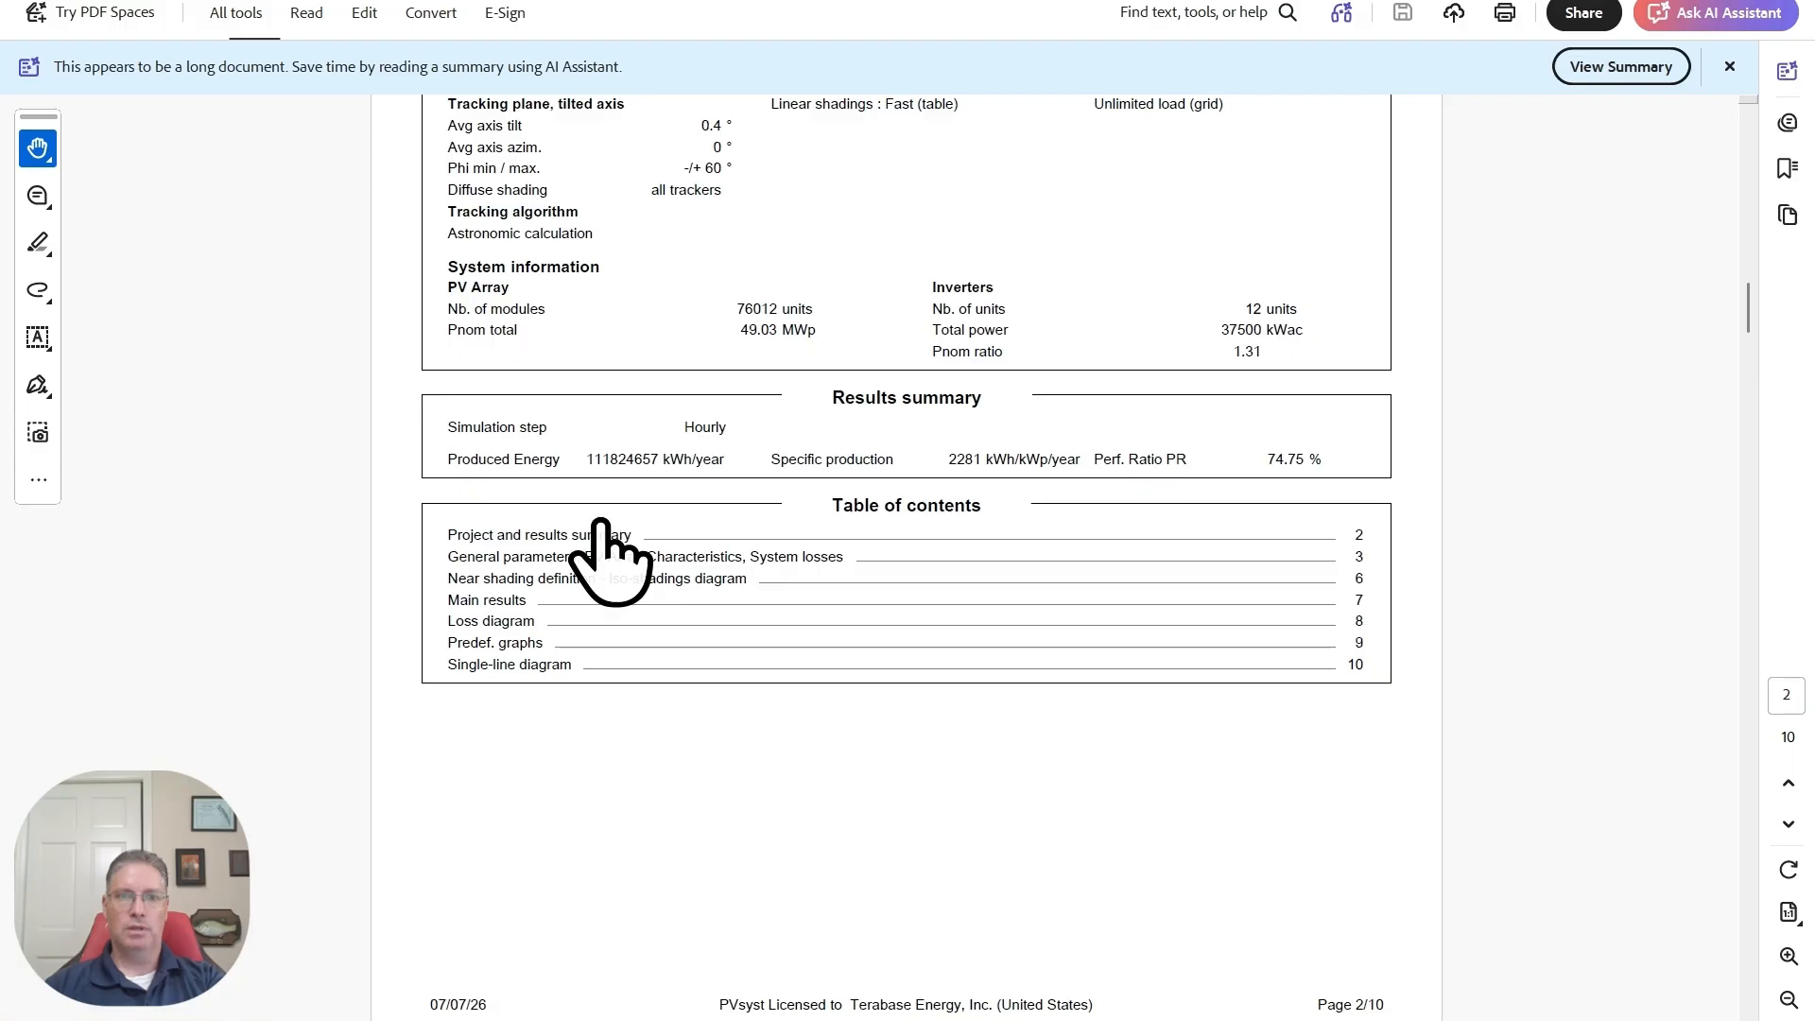
{"action": "key", "text": "alt+Tab"}
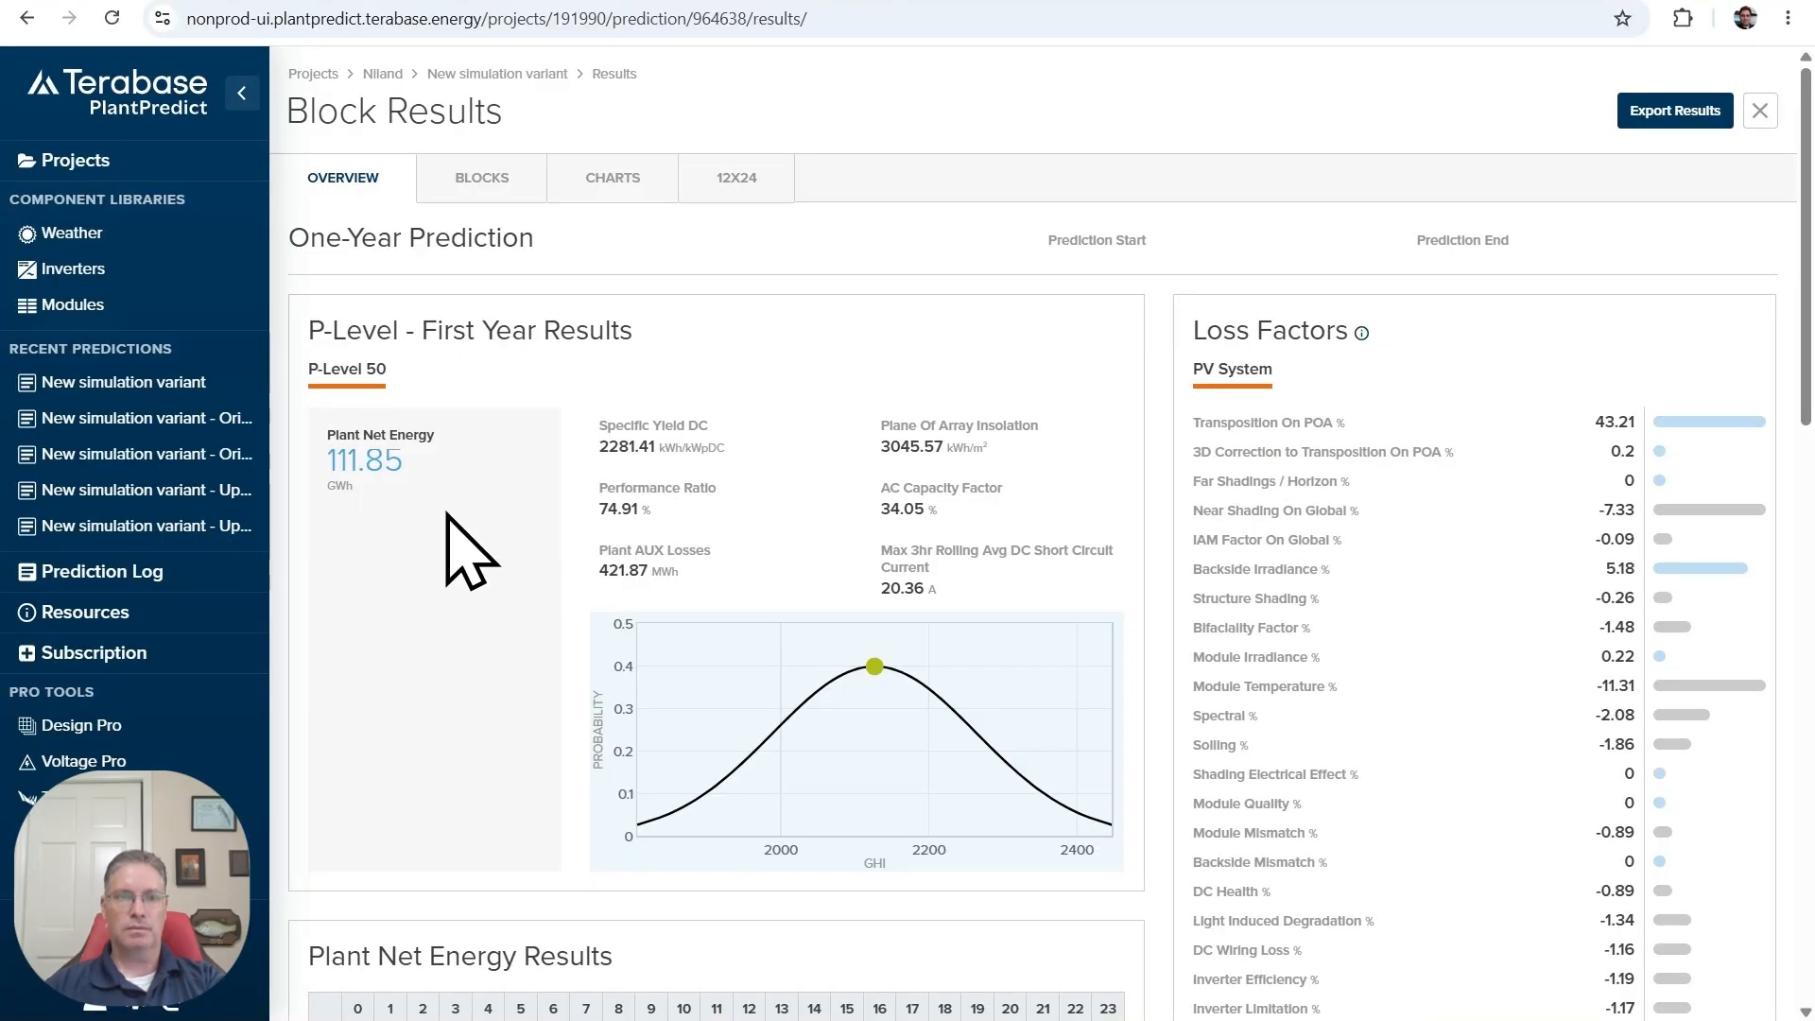
{"action": "key", "text": "alt+Tab"}
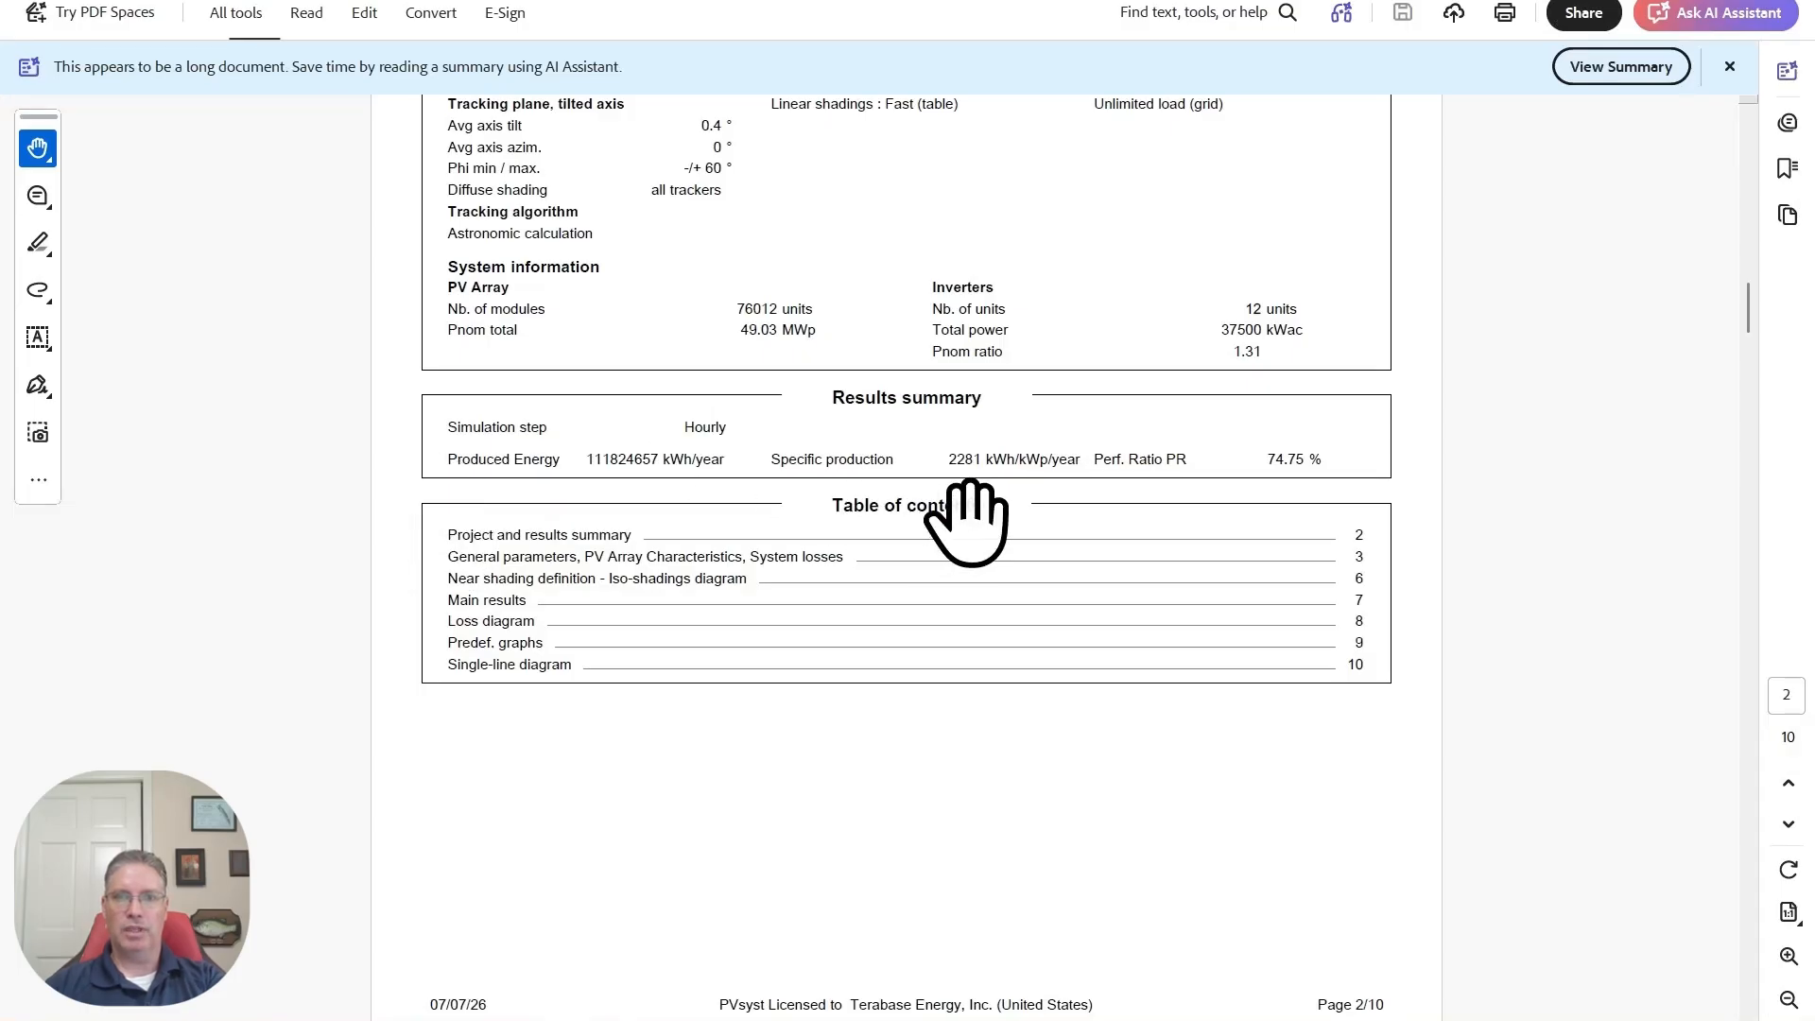
{"action": "key", "text": "alt+Tab"}
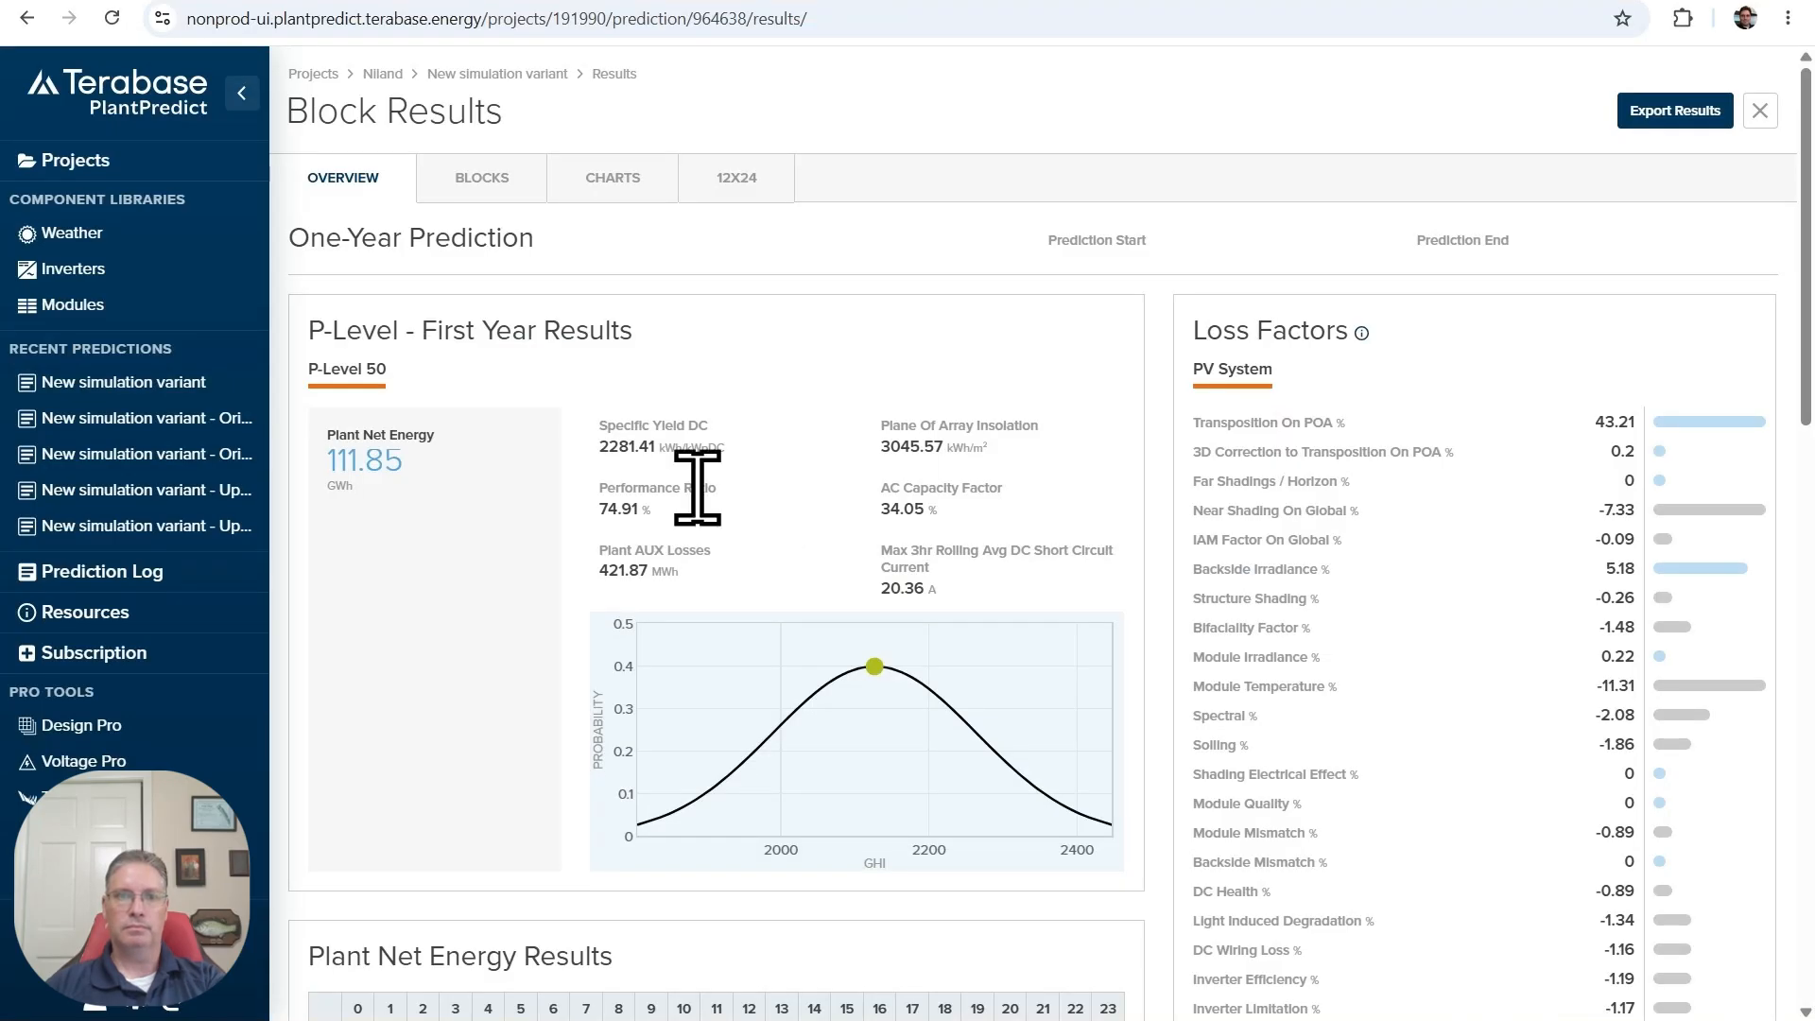
{"action": "key", "text": "alt+Tab"}
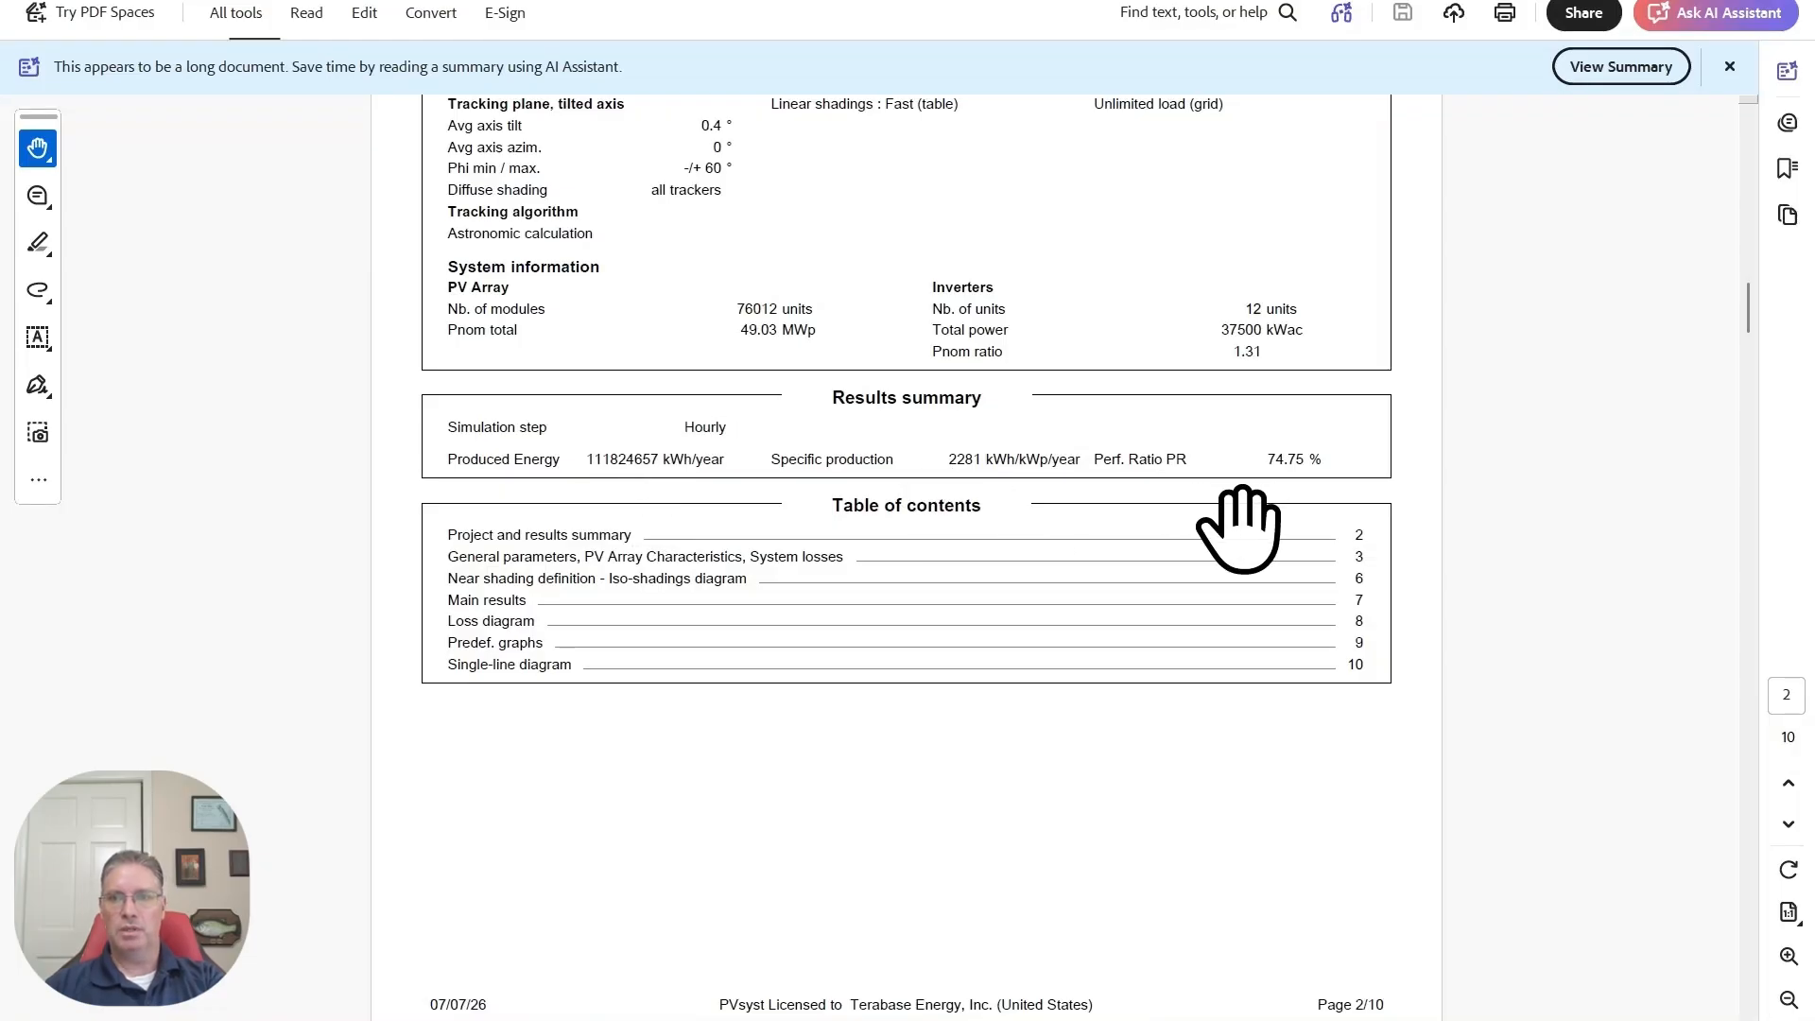
{"action": "key", "text": "alt+Tab"}
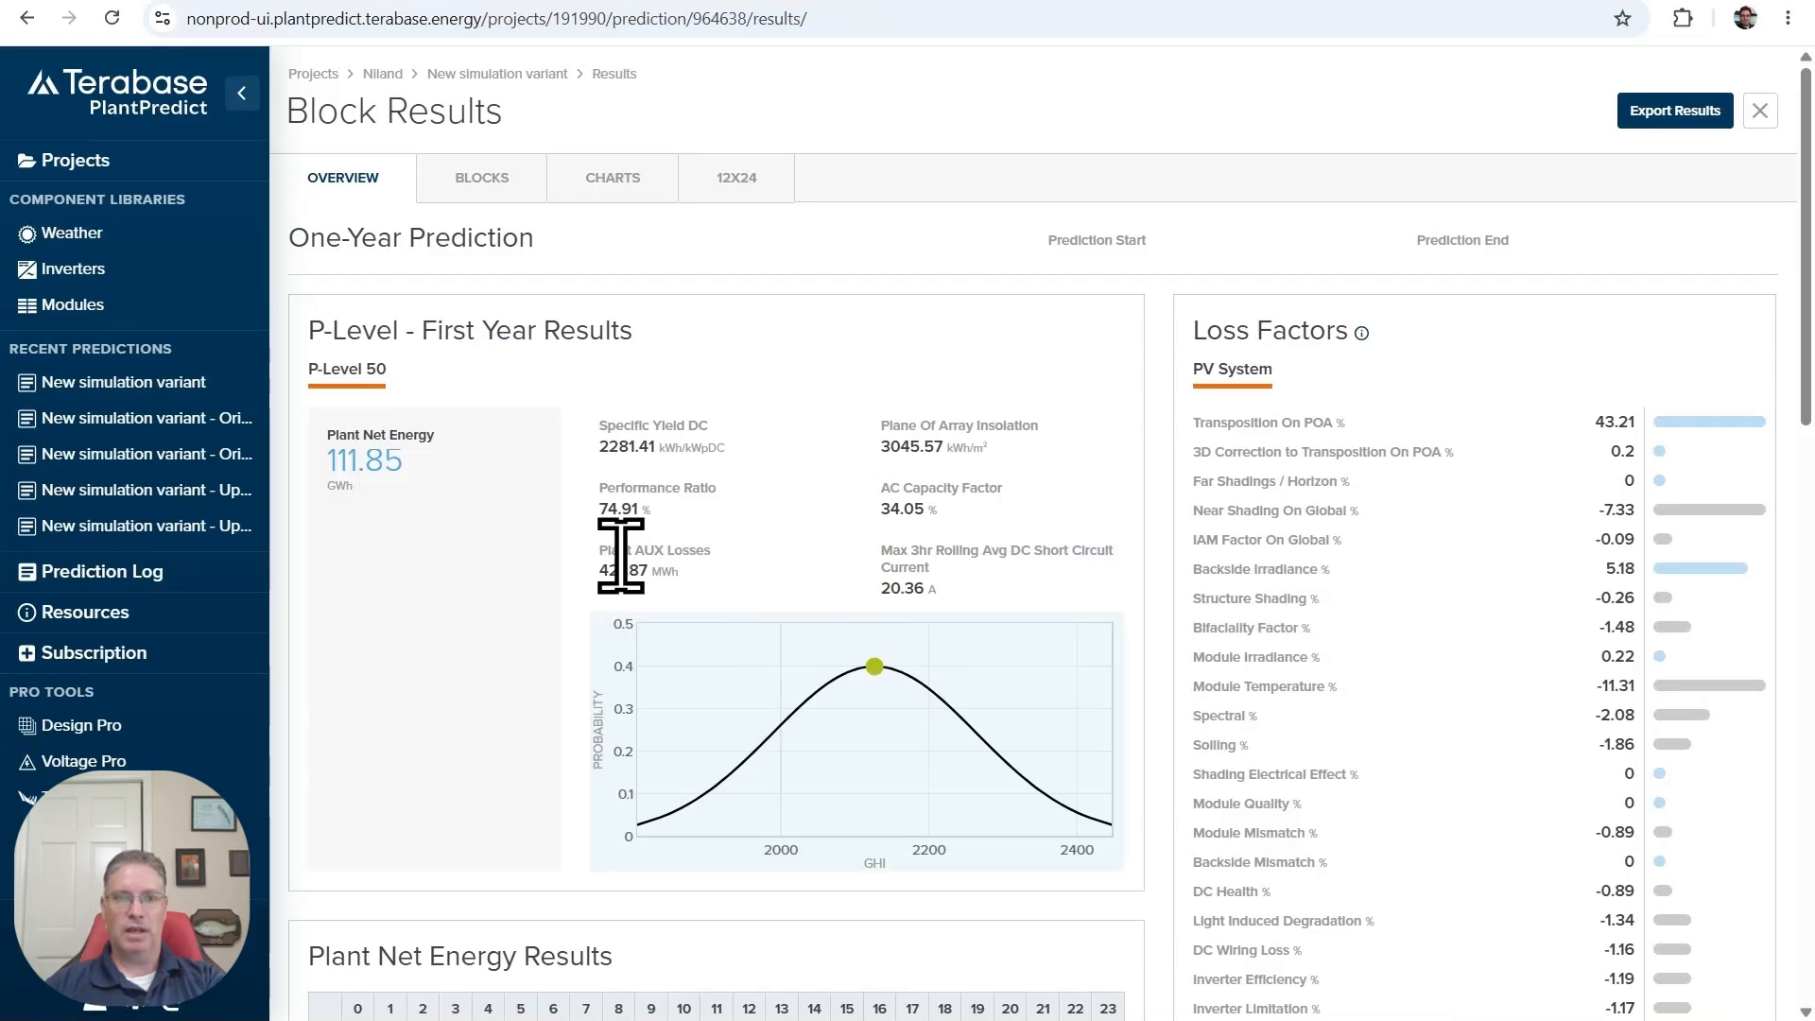